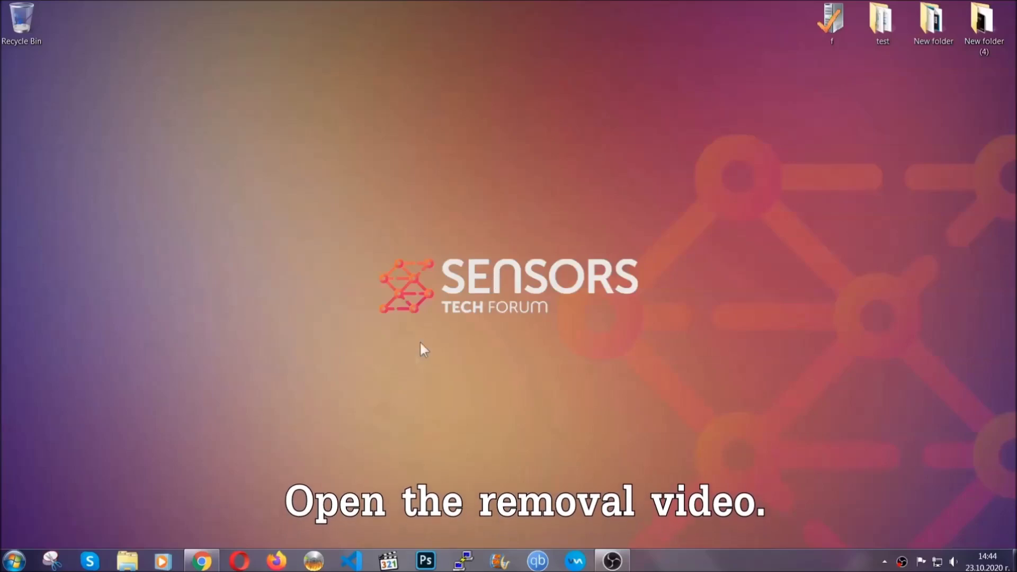
Follow the sensorstechforum link in the removal video's description to download SpyHunter-Installer.exe.
click(202, 561)
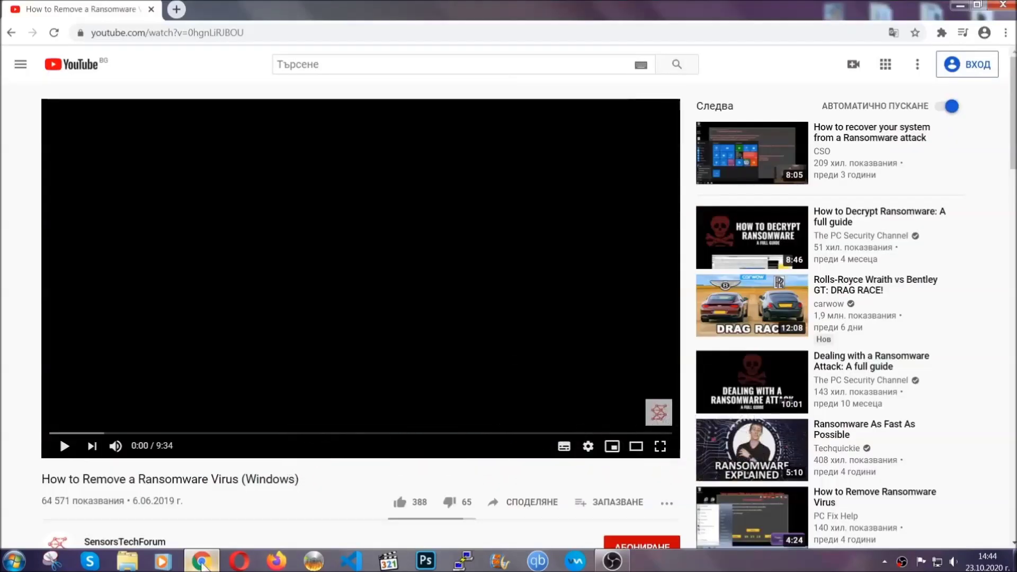
scroll(186, 431, down, 4)
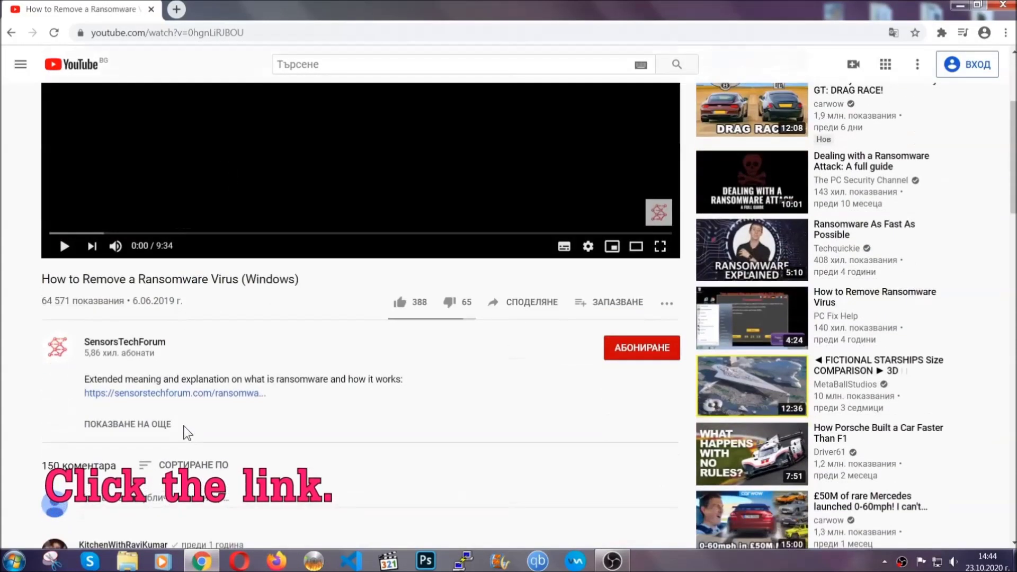
click(201, 395)
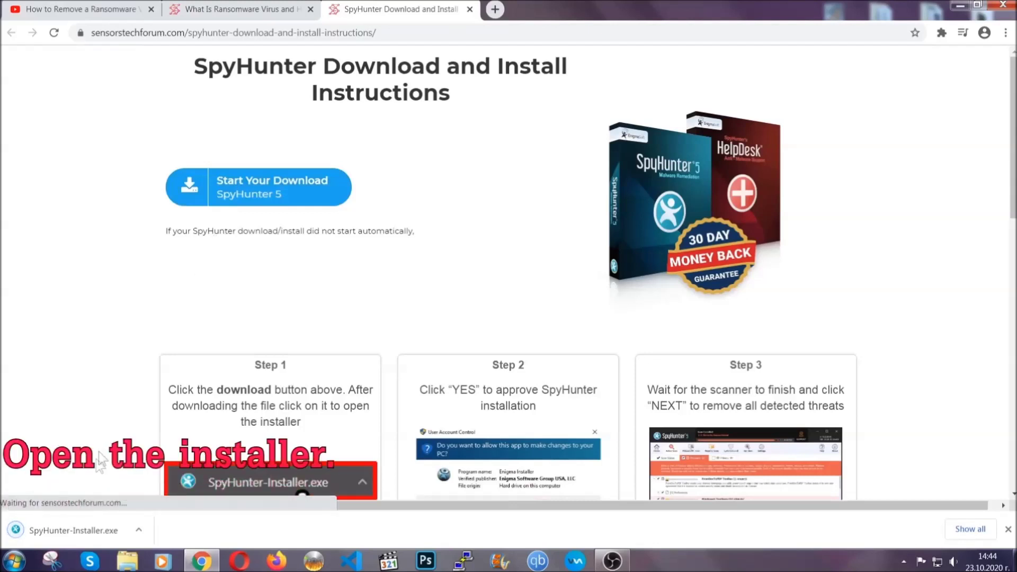
Run SpyHunter-Installer.exe in English, accept the EULA, install, and finish setup.
click(72, 529)
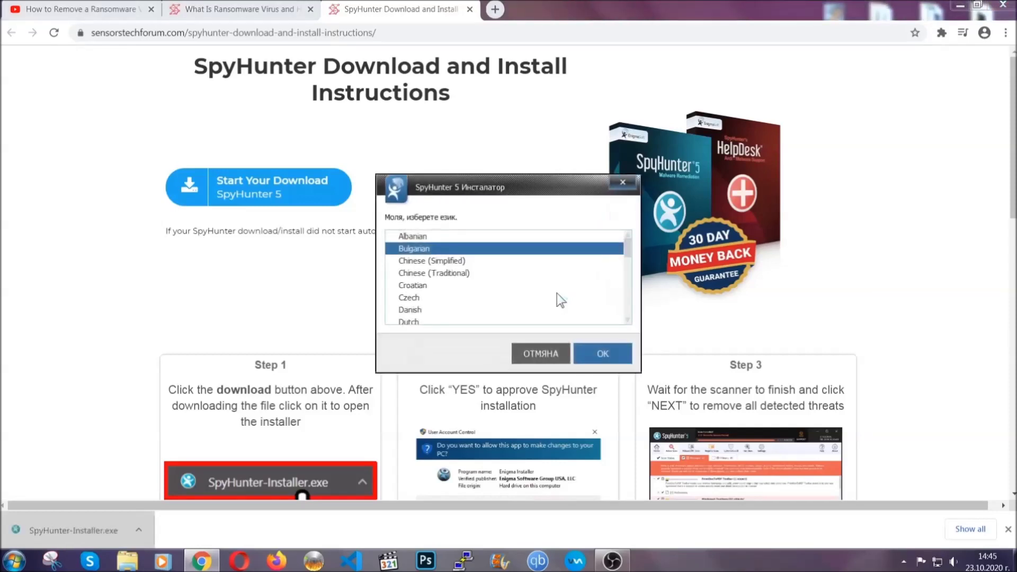
scroll(530, 294, down, 2)
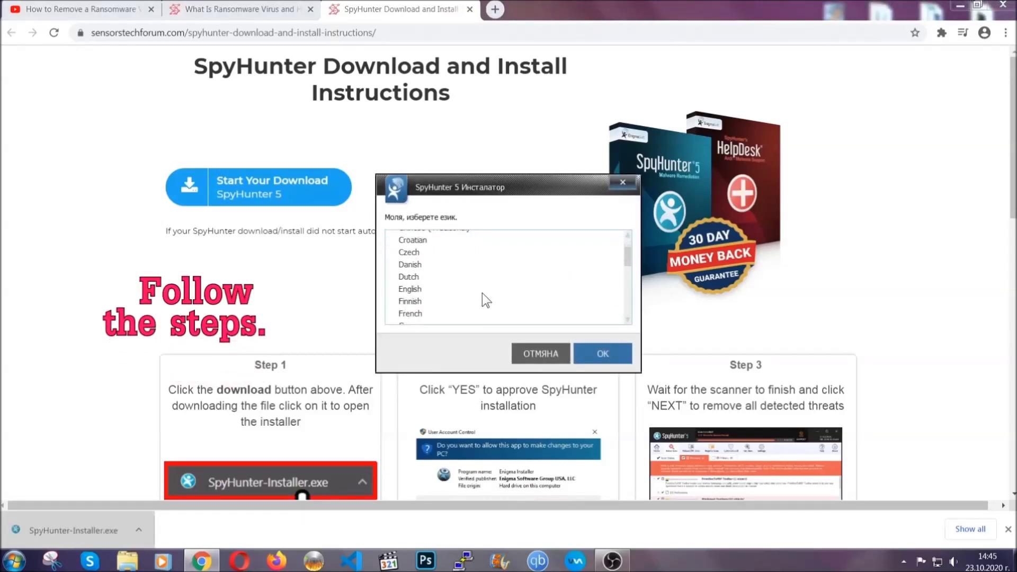
click(479, 289)
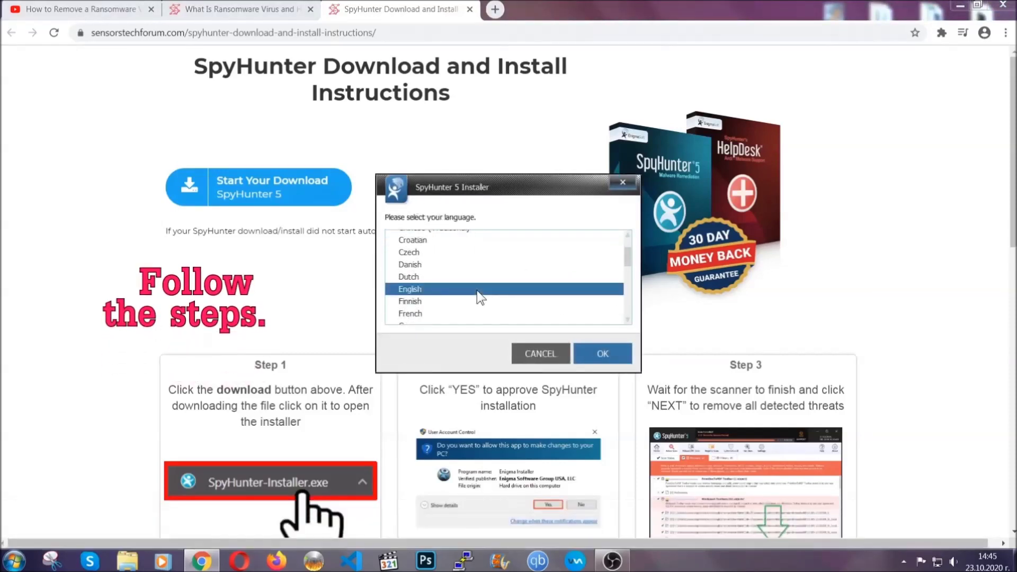
click(593, 353)
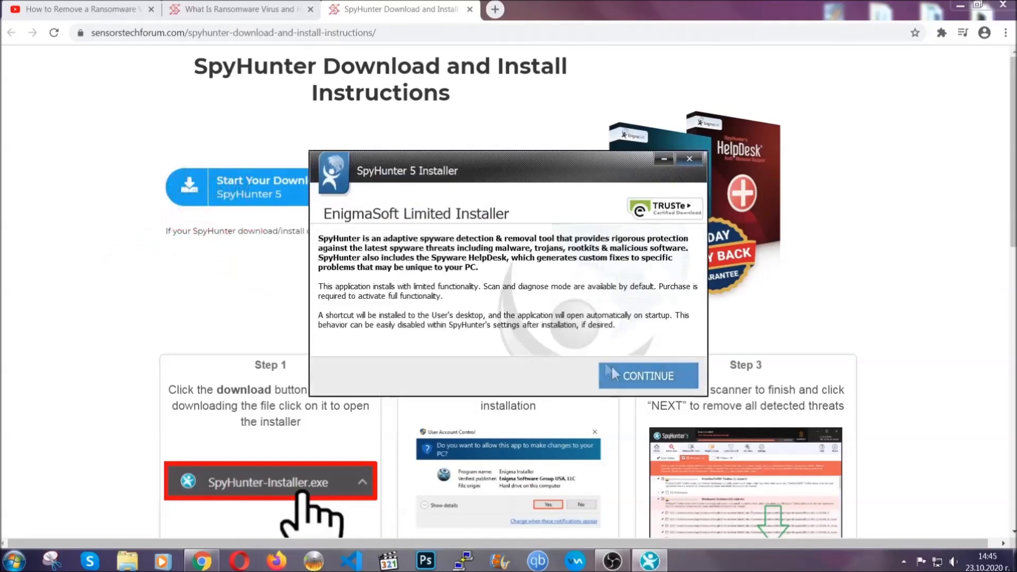
click(613, 374)
click(584, 345)
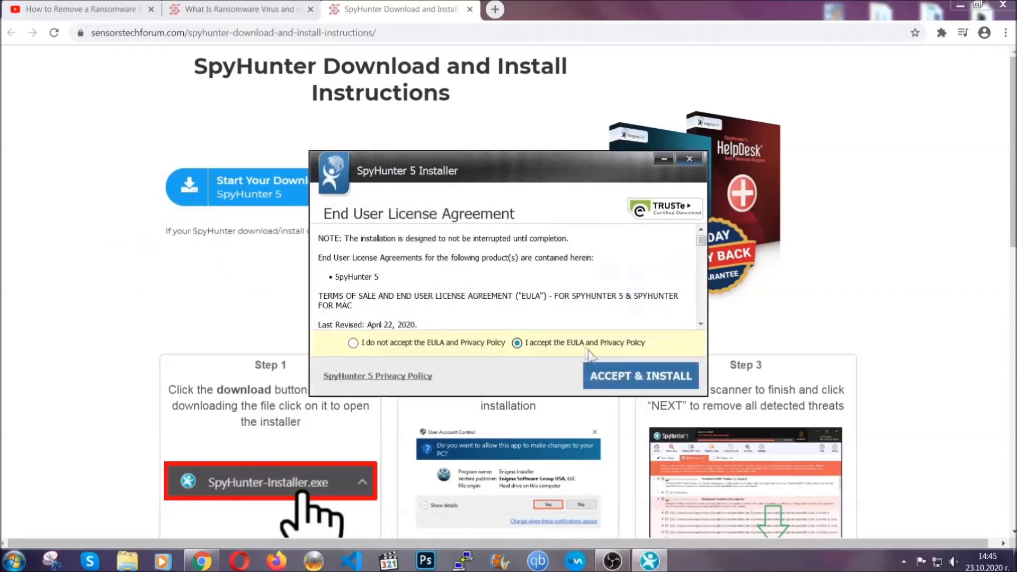
click(607, 376)
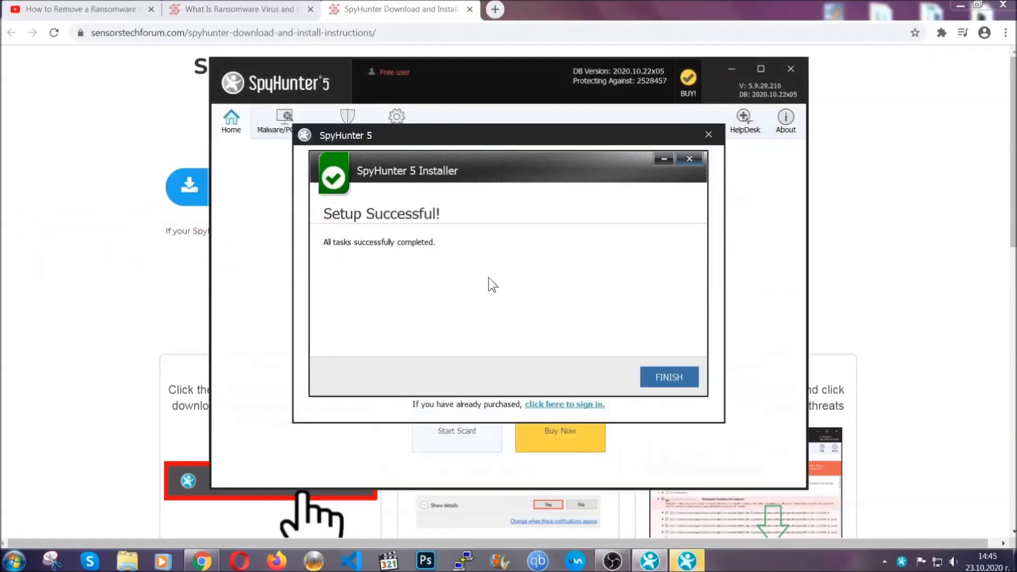
click(651, 379)
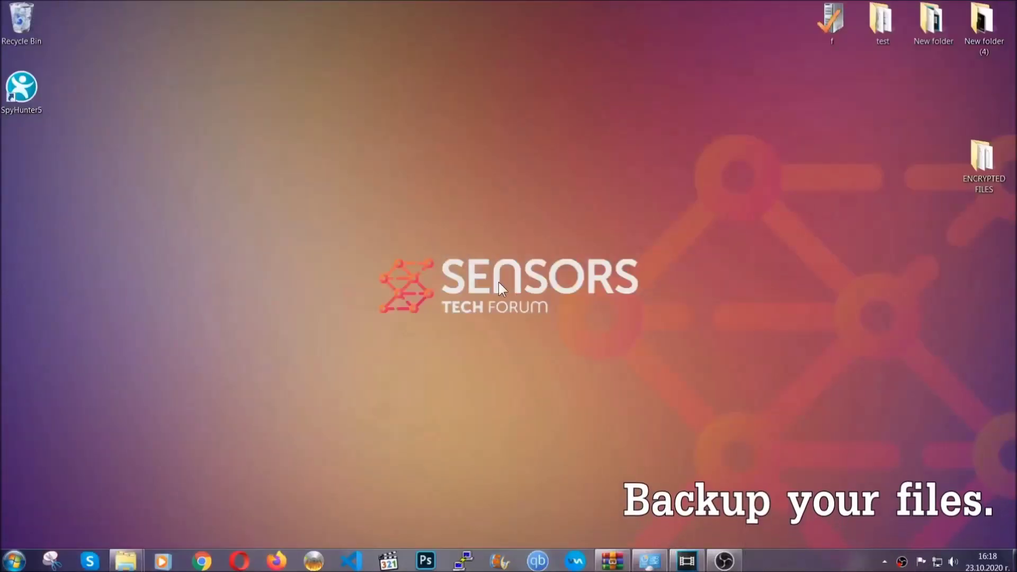
Copy all six .efji files from the ENCRYPTED FILES folder.
double_click(977, 163)
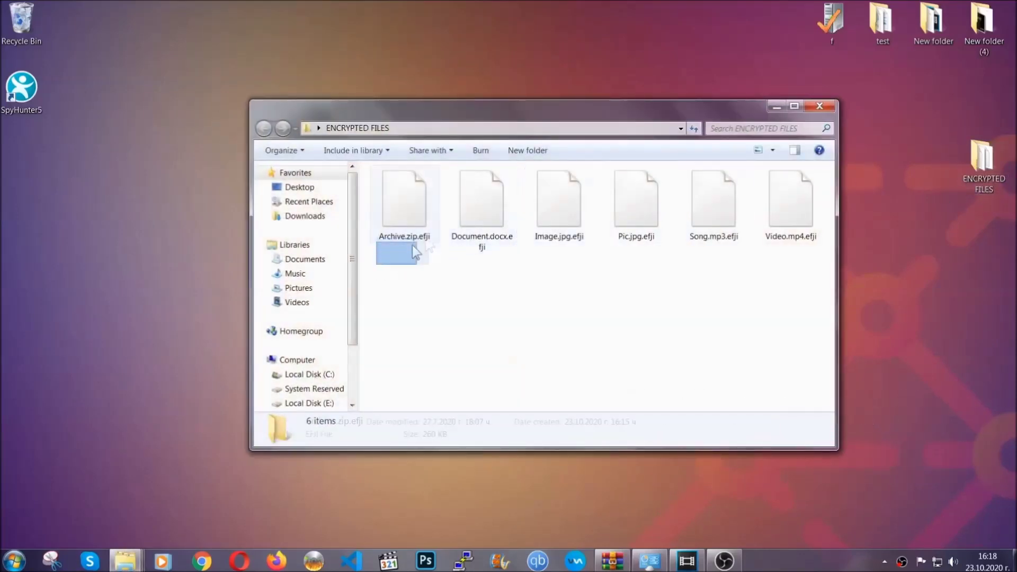
drag(413, 246, 796, 188)
right_click(796, 188)
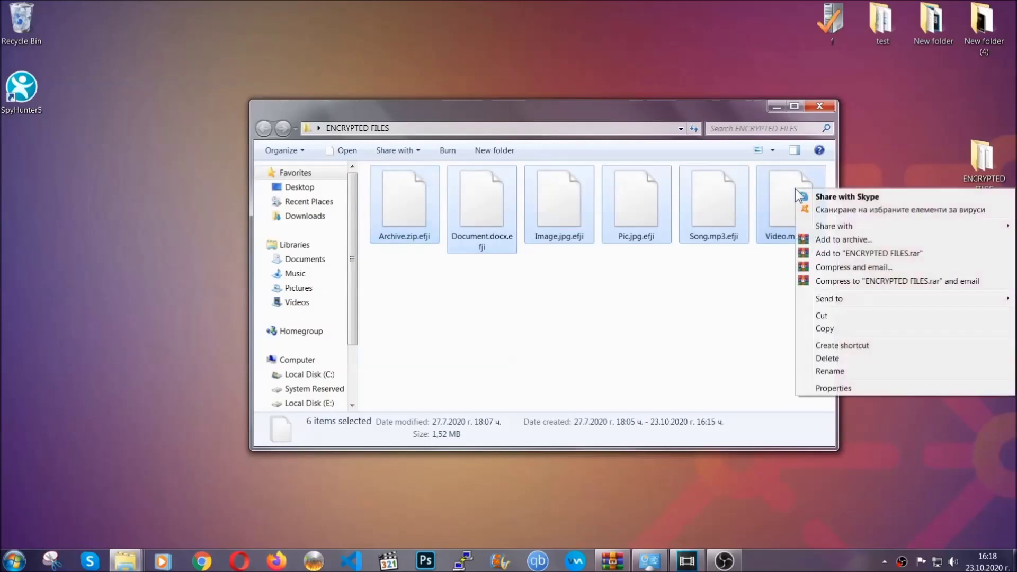
click(824, 329)
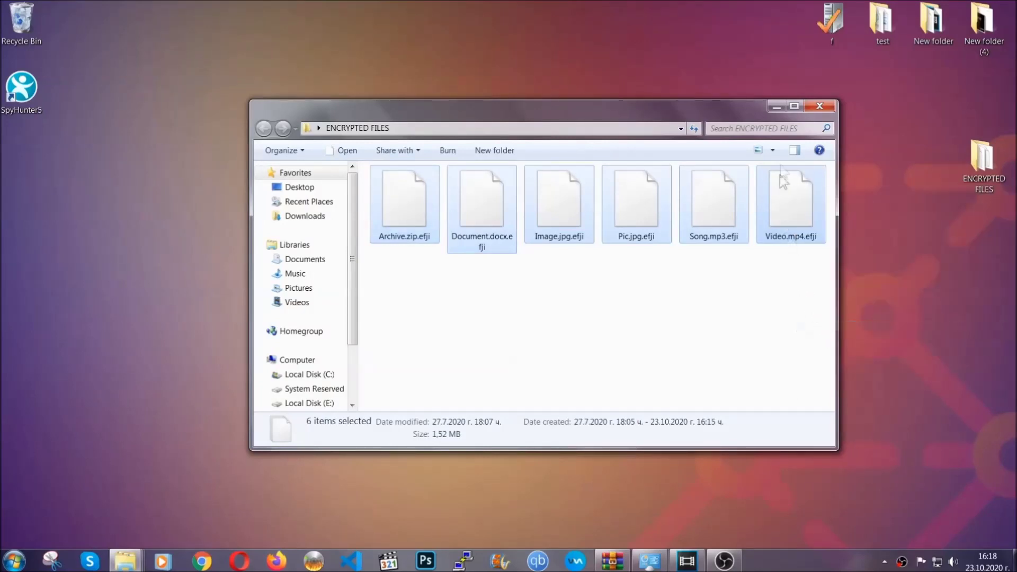
click(777, 107)
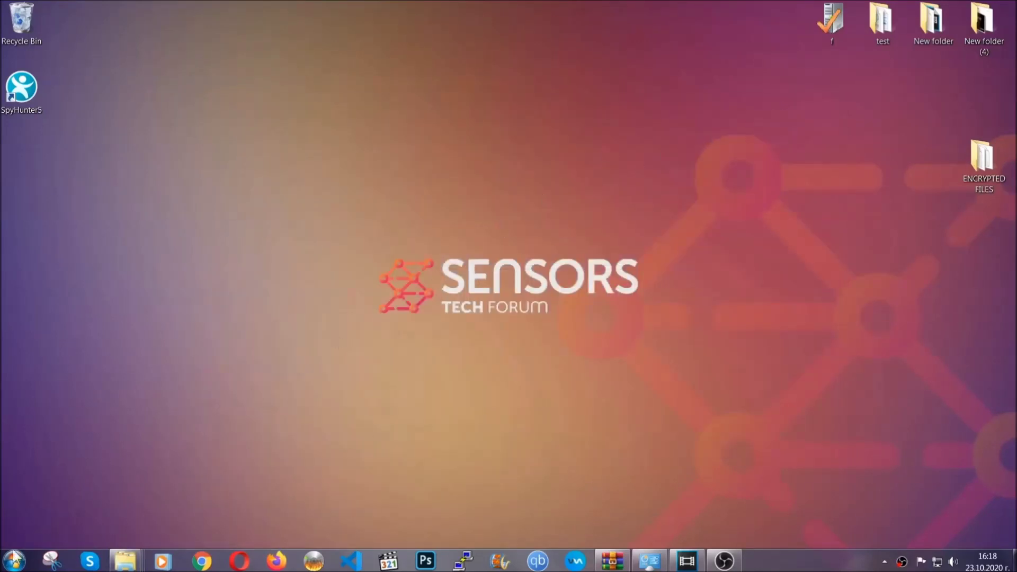
Paste the six copied files onto FLASH DRIVE (H:) and close the window.
click(14, 560)
click(193, 396)
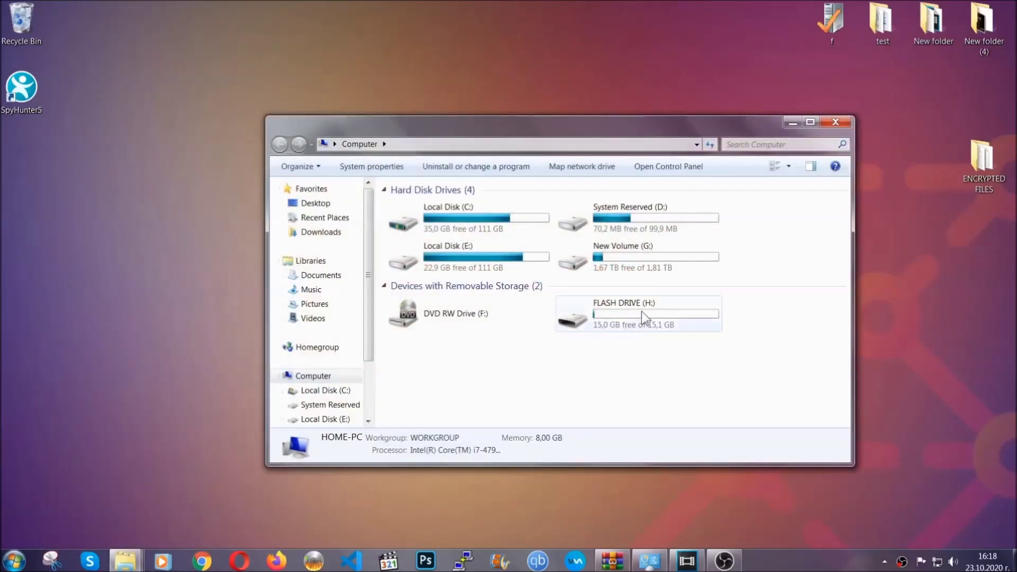
double_click(641, 311)
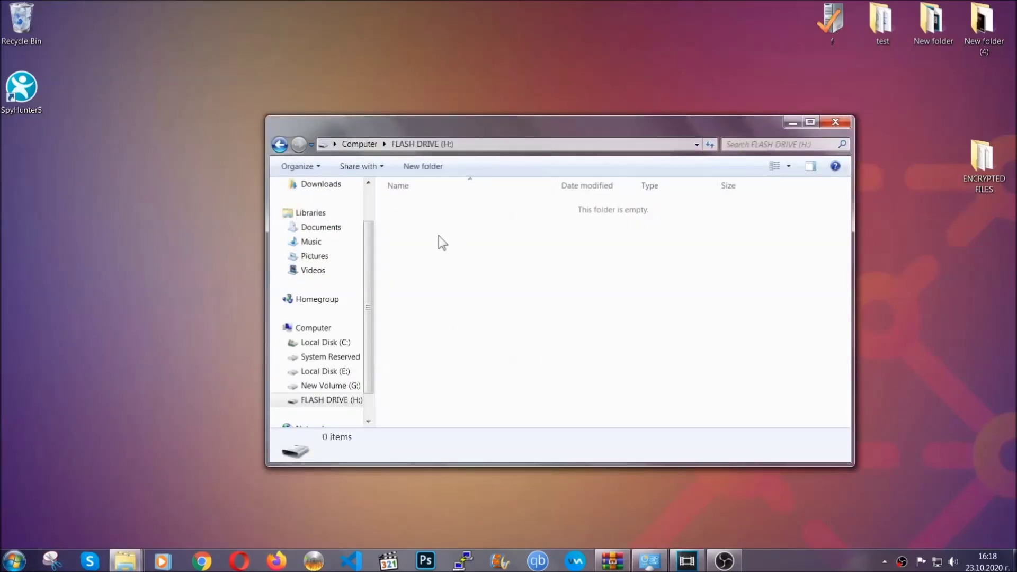
right_click(439, 238)
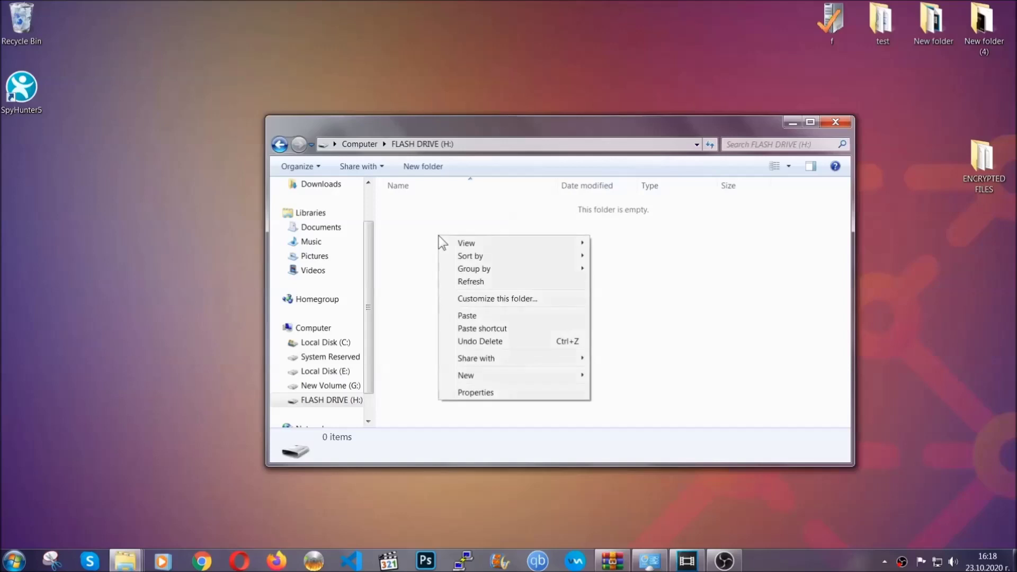
click(463, 316)
click(463, 317)
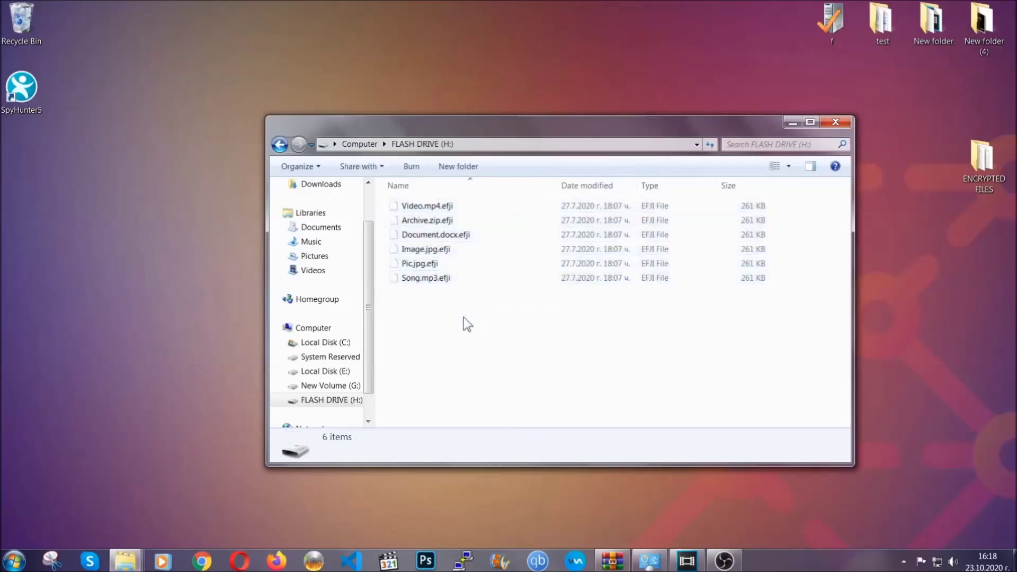
click(836, 123)
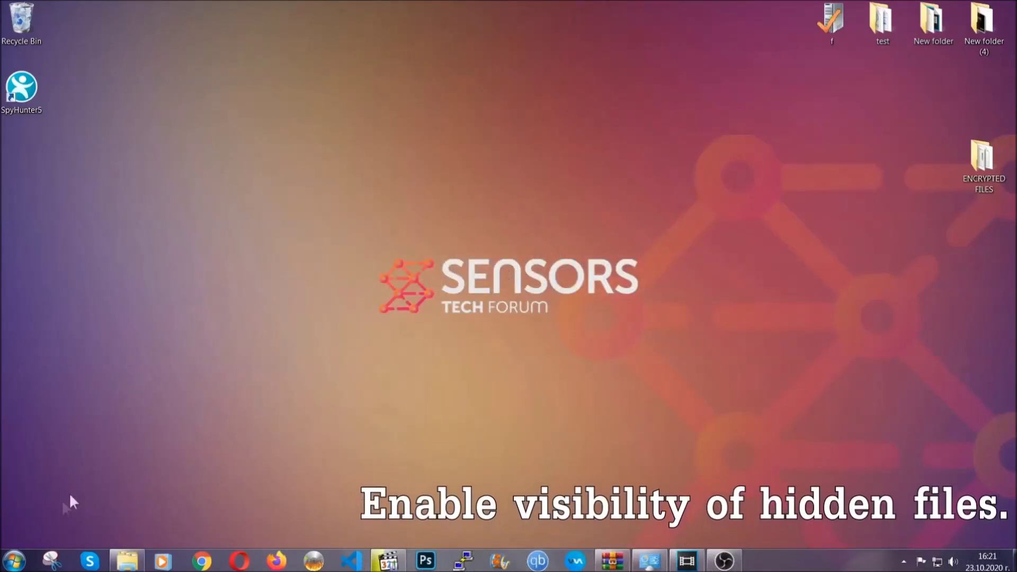
Search Start for 'hidden files and folders' and apply showing hidden files, folders and drives.
click(14, 561)
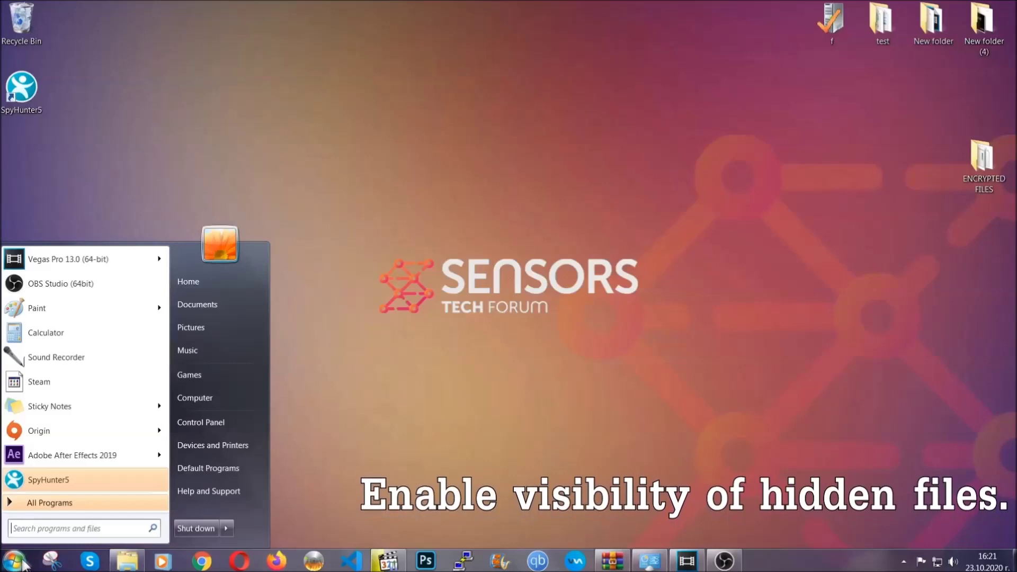
click(45, 522)
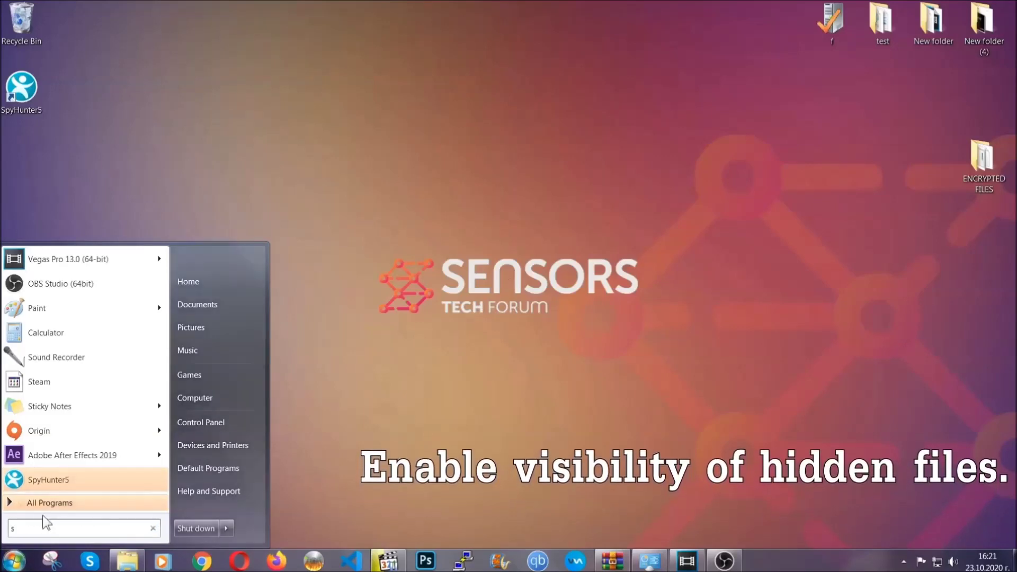
text(showh)
key(BackSpace)
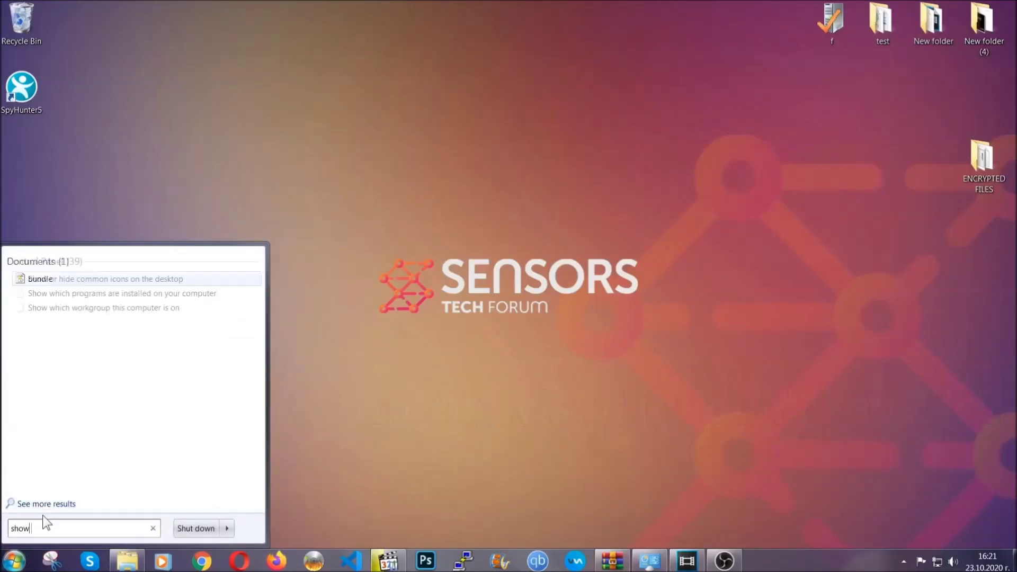
text(hidden files and folders)
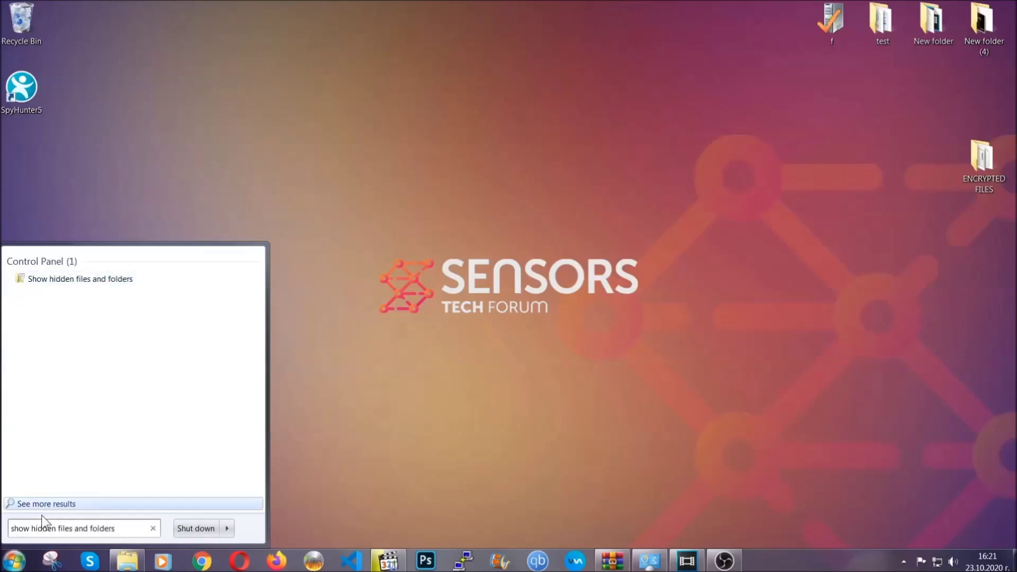
click(121, 280)
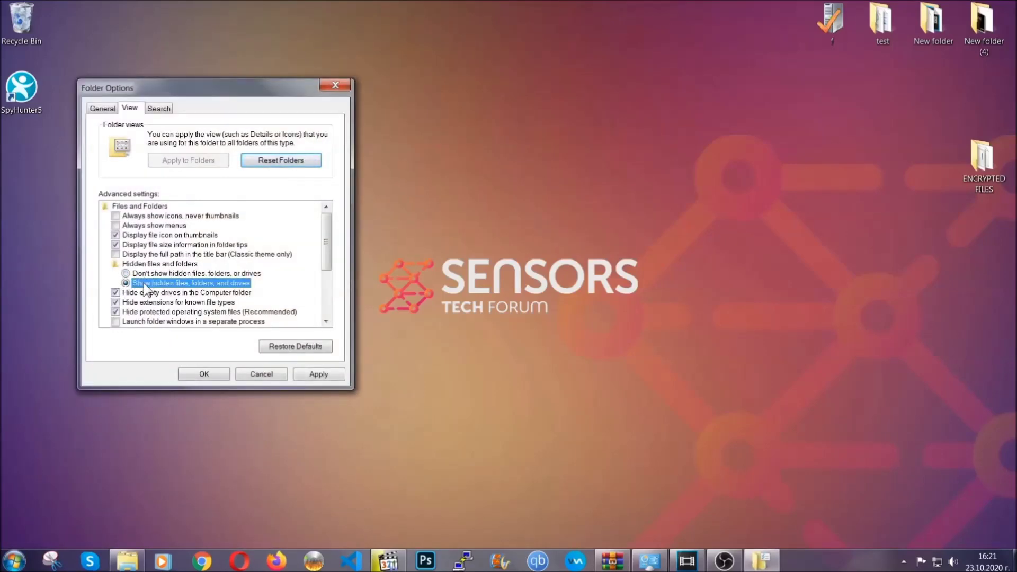
click(314, 376)
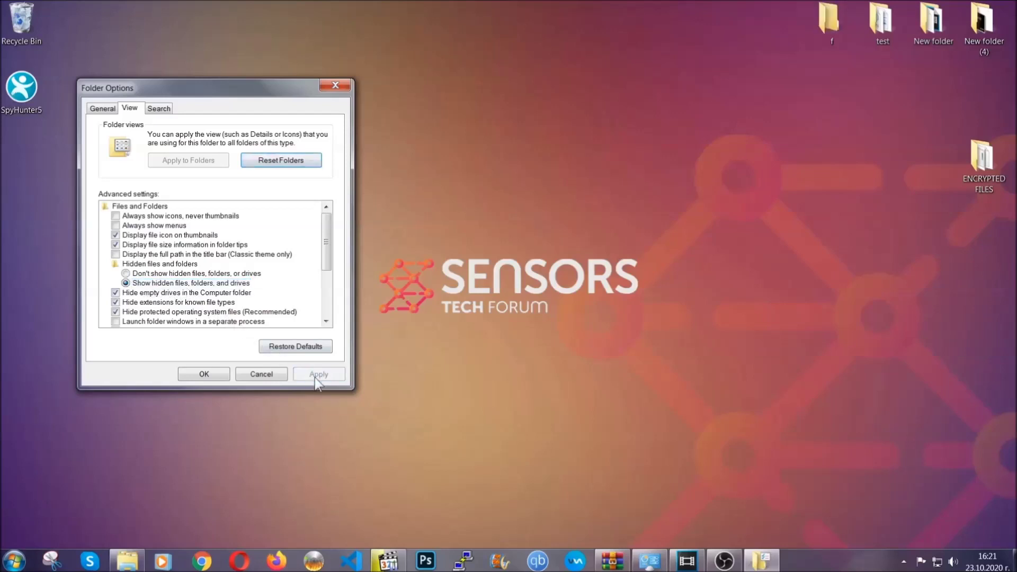
click(201, 374)
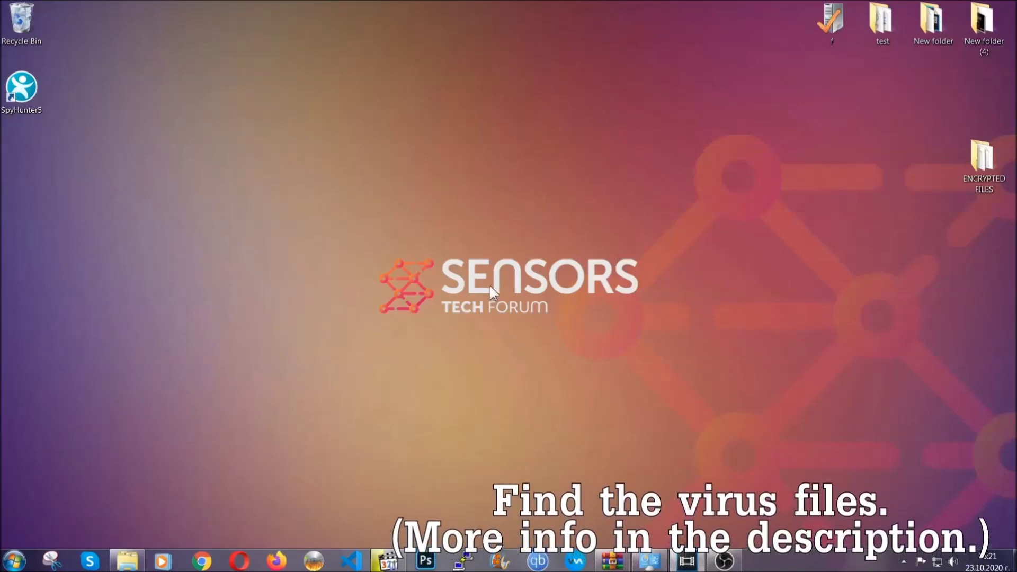
click(14, 561)
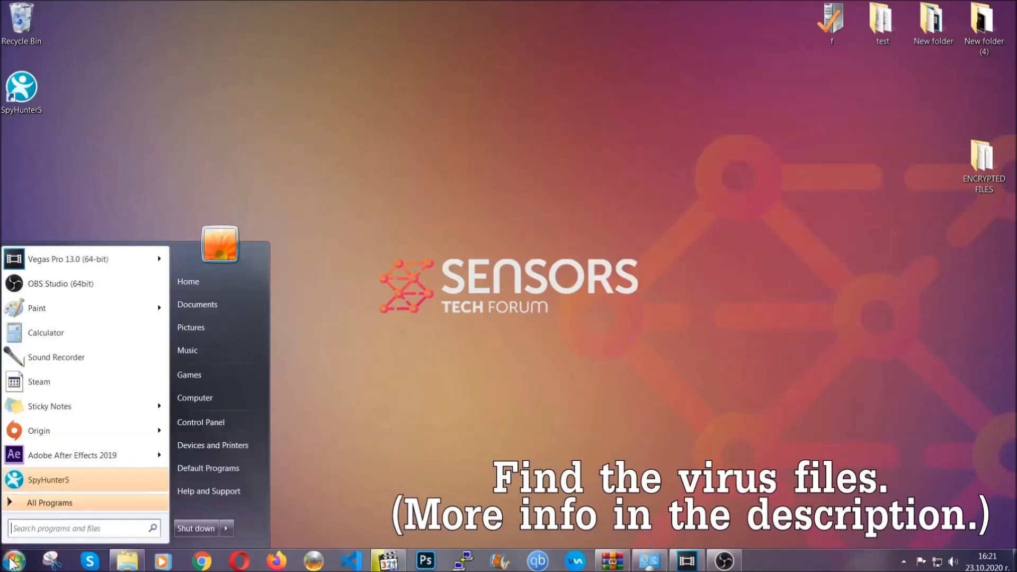
Search Computer for 'fileextension:exe Example Vir' and select the EXAMPLE VIRUS NAME result.
click(208, 396)
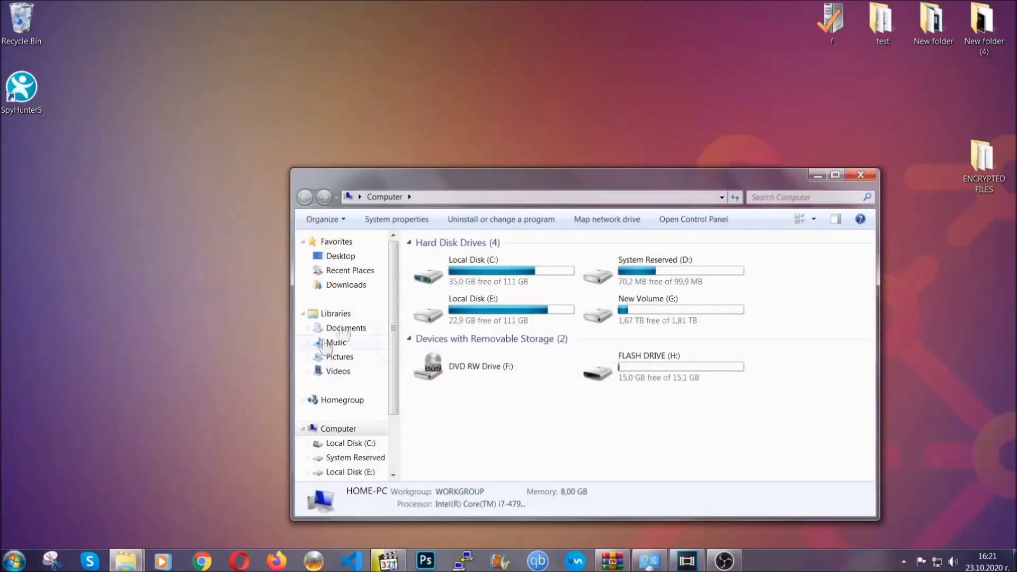
drag(552, 187, 485, 141)
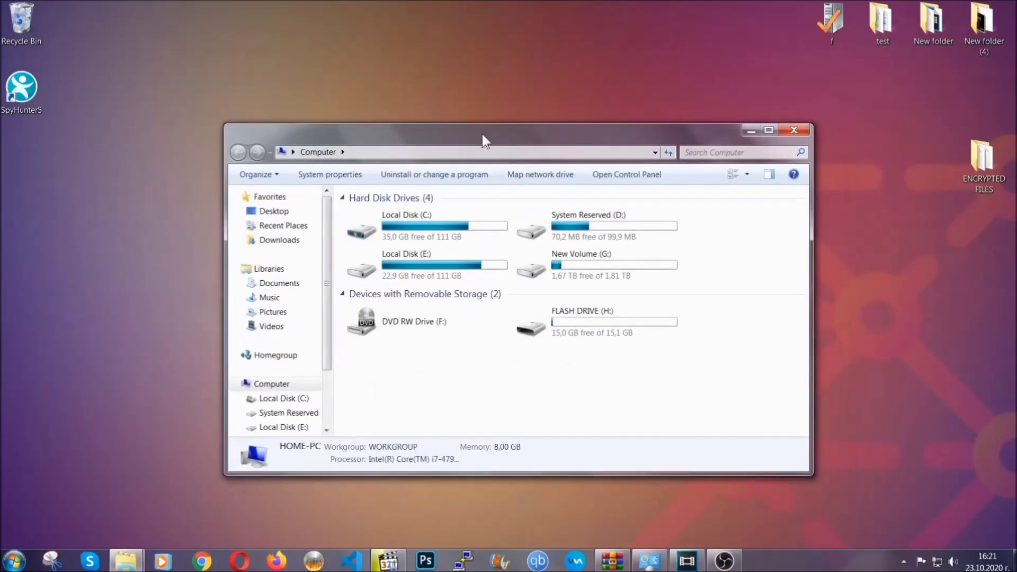
click(691, 153)
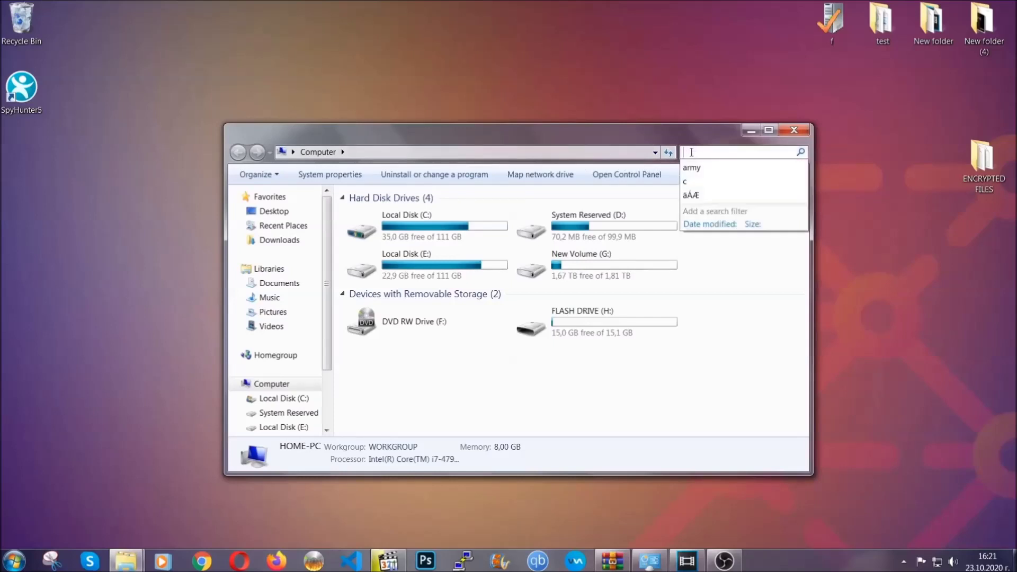
text(file)
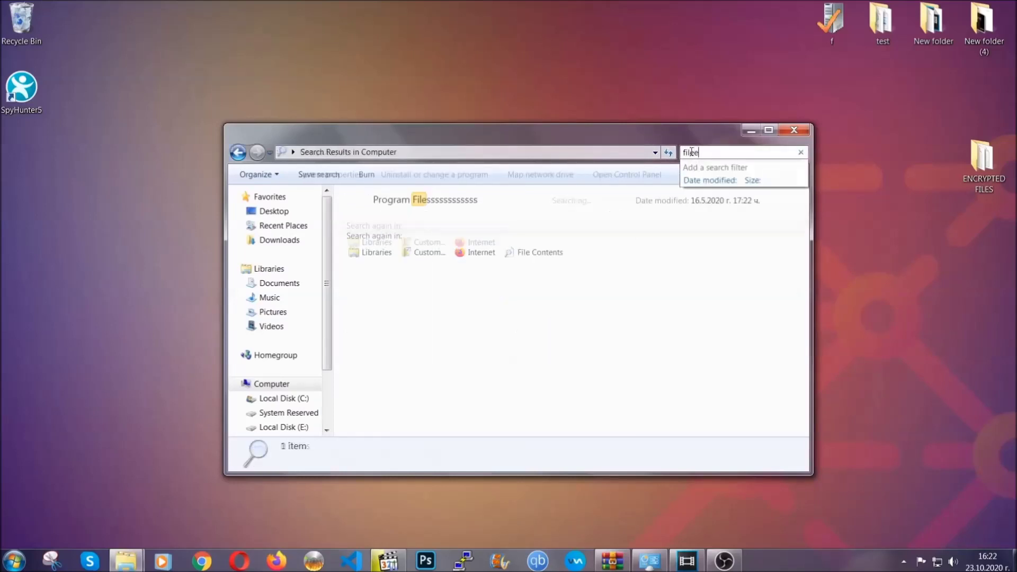
text(extension:exe )
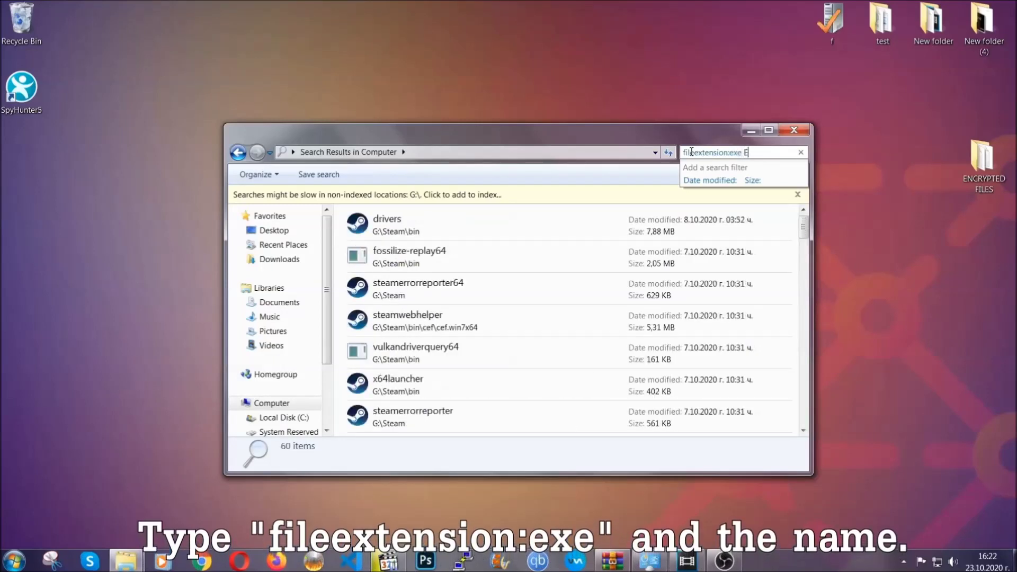
text(Example Virus Name)
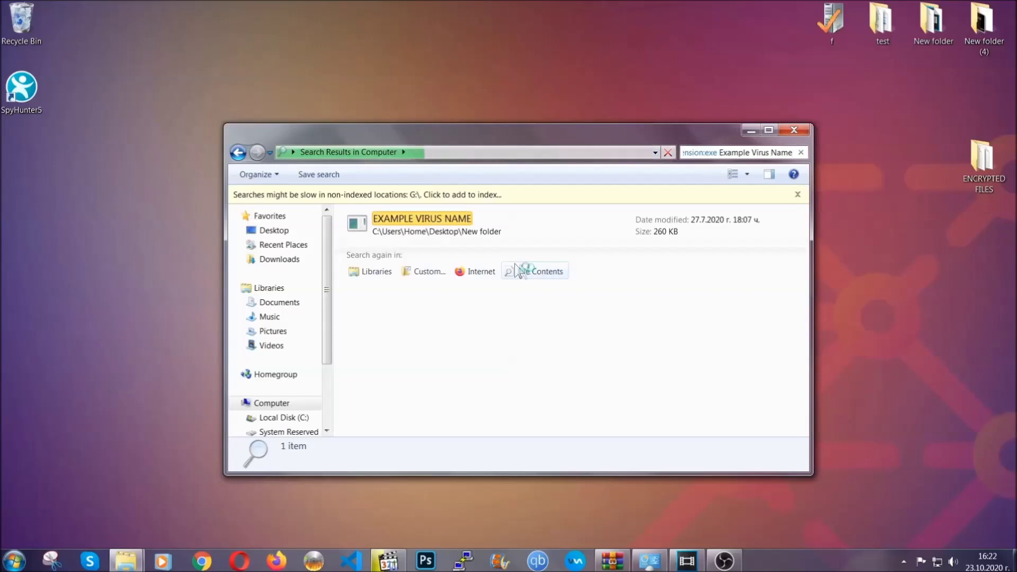
click(445, 218)
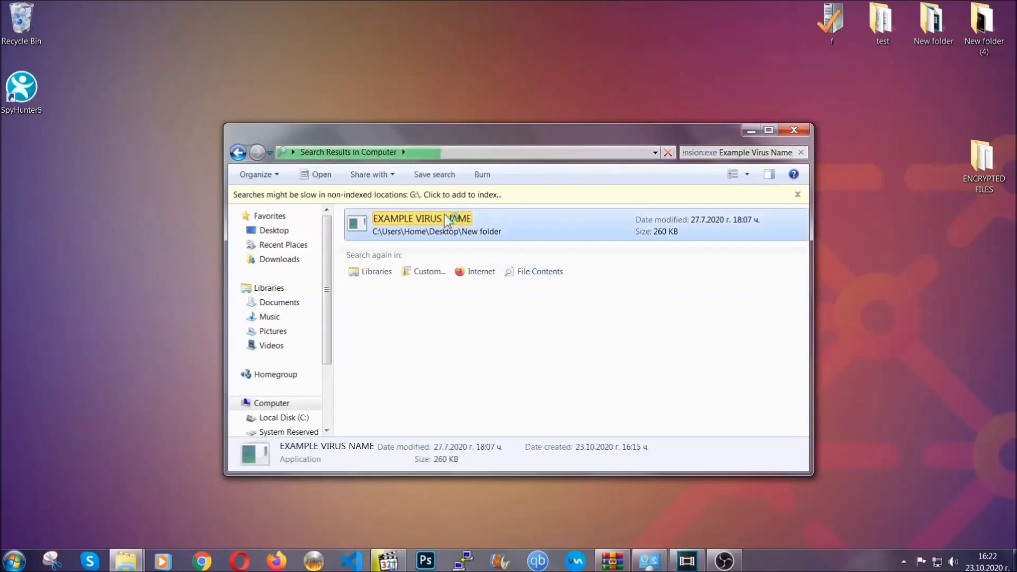
Delete the EXAMPLE VIRUS NAME result, confirm with Yes, and close Explorer.
right_click(448, 222)
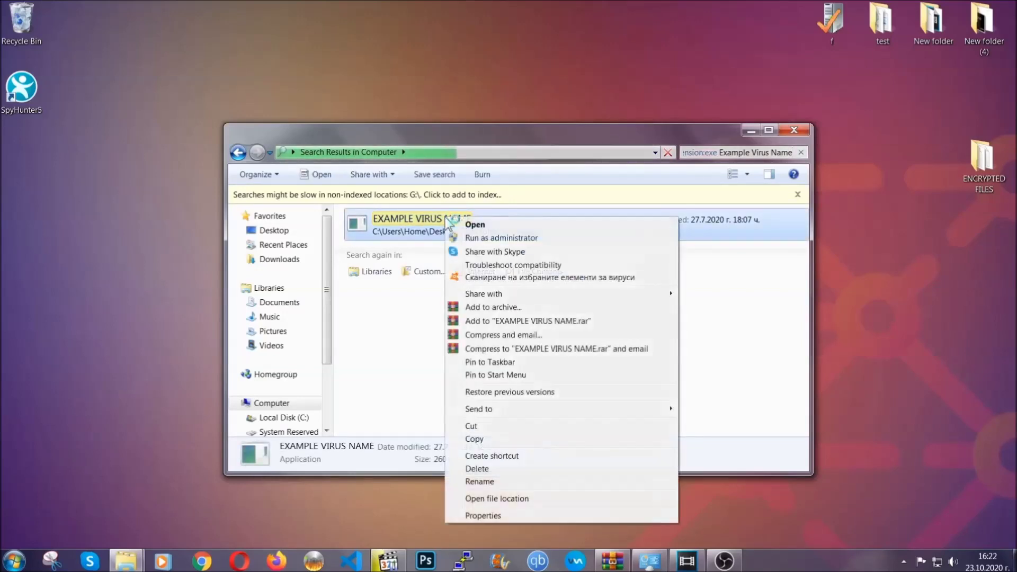
click(491, 469)
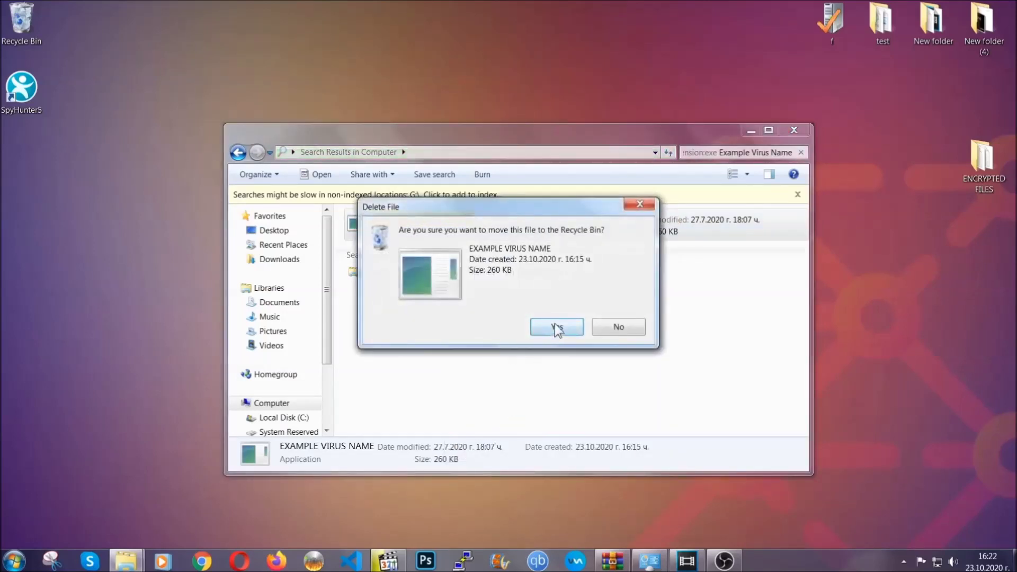
click(556, 327)
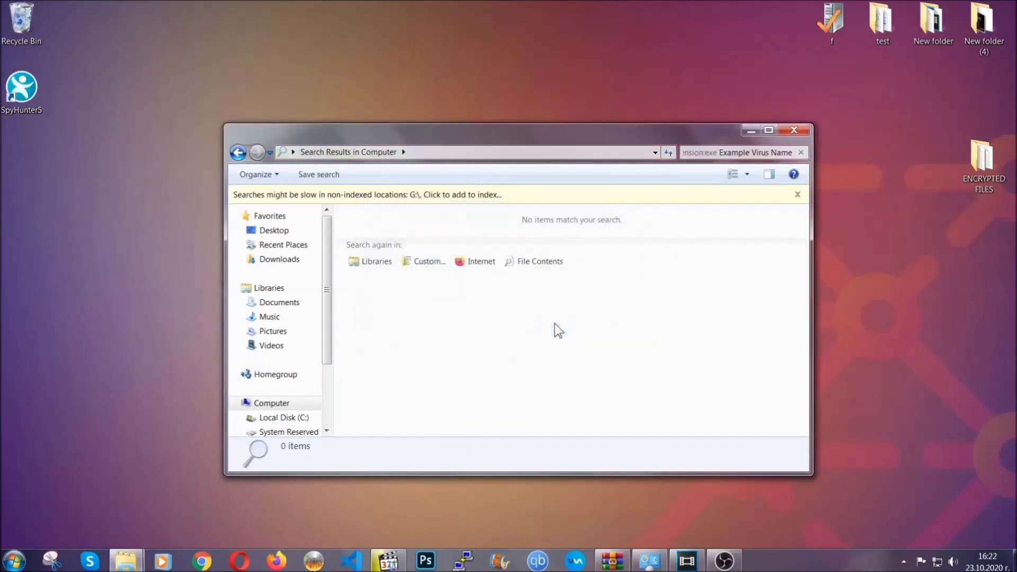
click(795, 131)
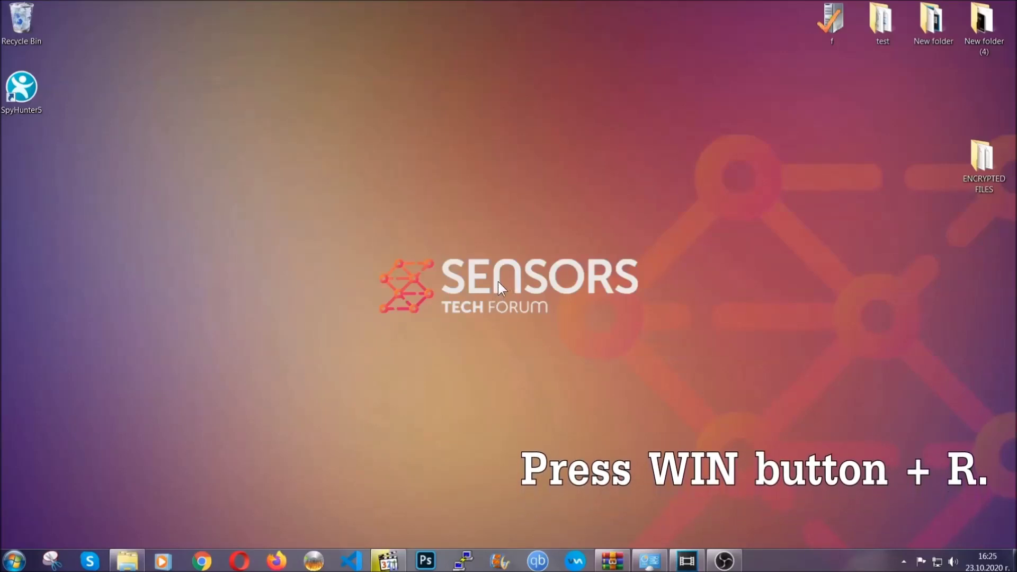
Run REGEDIT from the Win+R dialog in place of the prefilled cmd.
key(super+r)
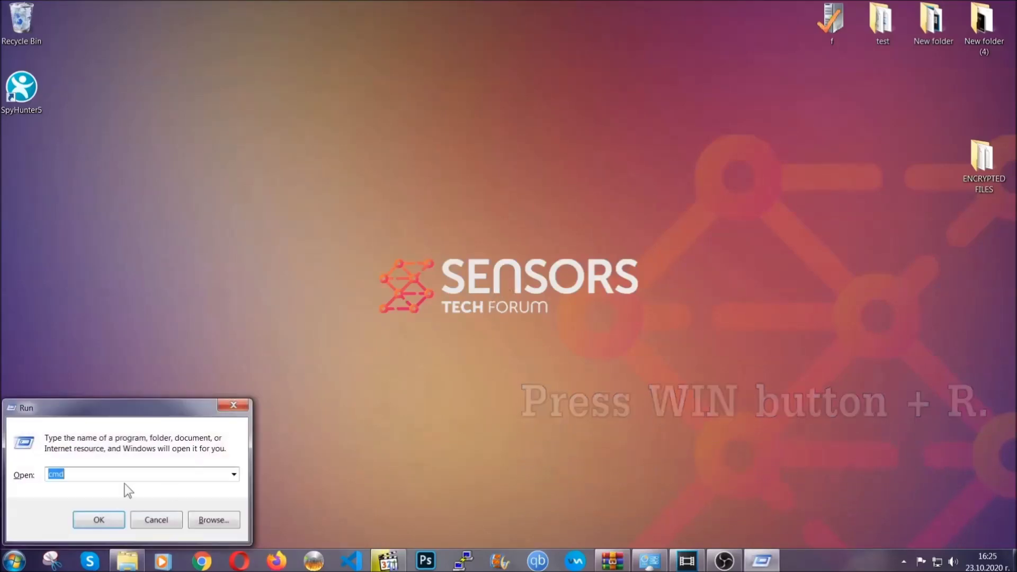
click(109, 479)
key(BackSpace)
key(BackSpace)
key(BackSpace)
text(REGEDIT)
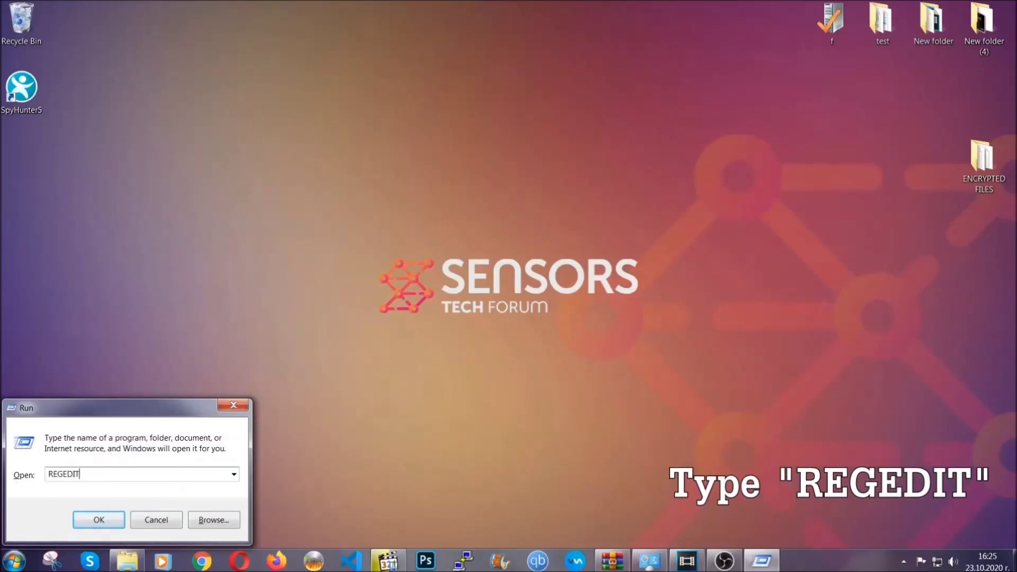
click(87, 518)
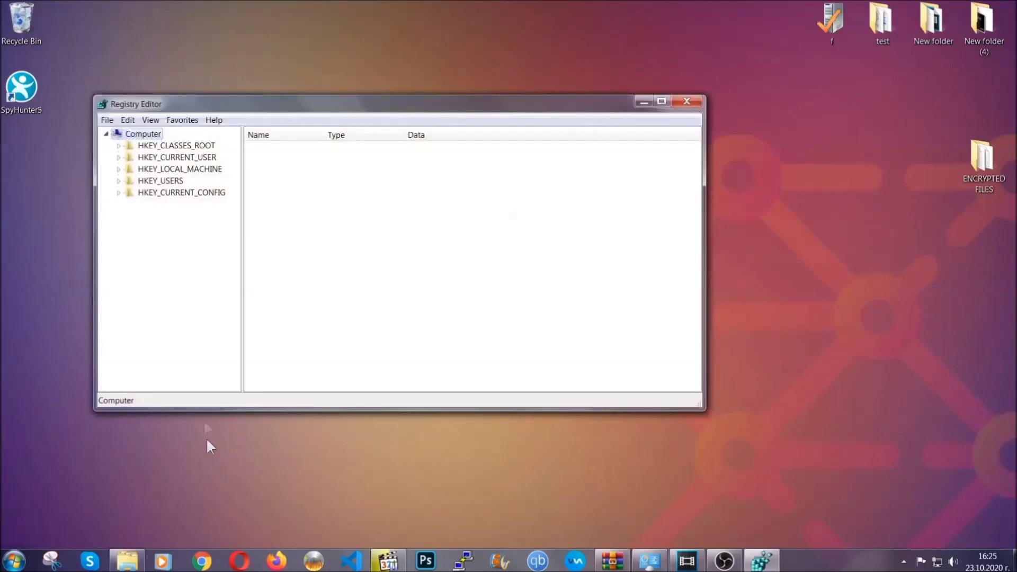
Export the whole registry to the Desktop as BACKUP.reg.
click(108, 120)
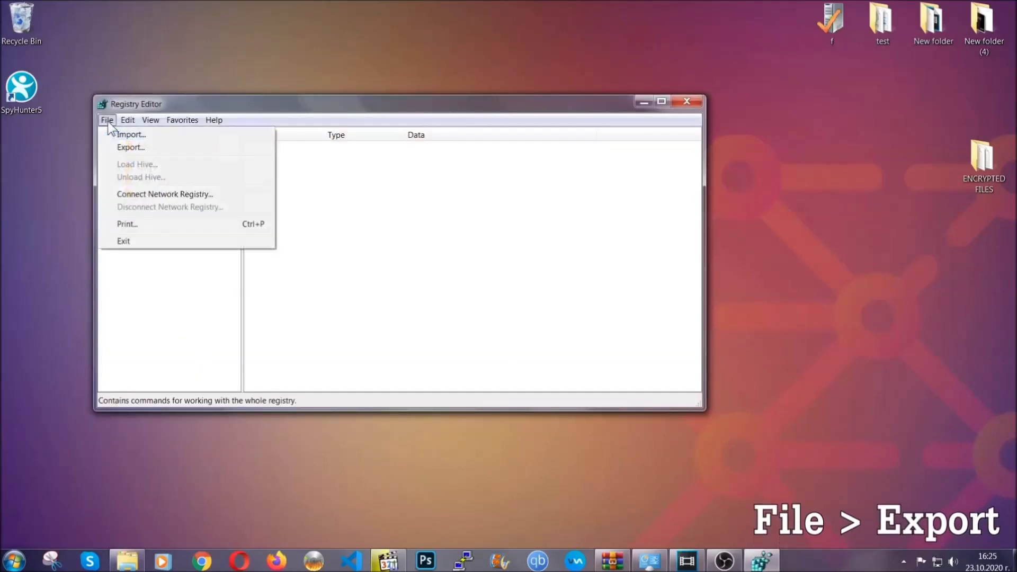
click(132, 146)
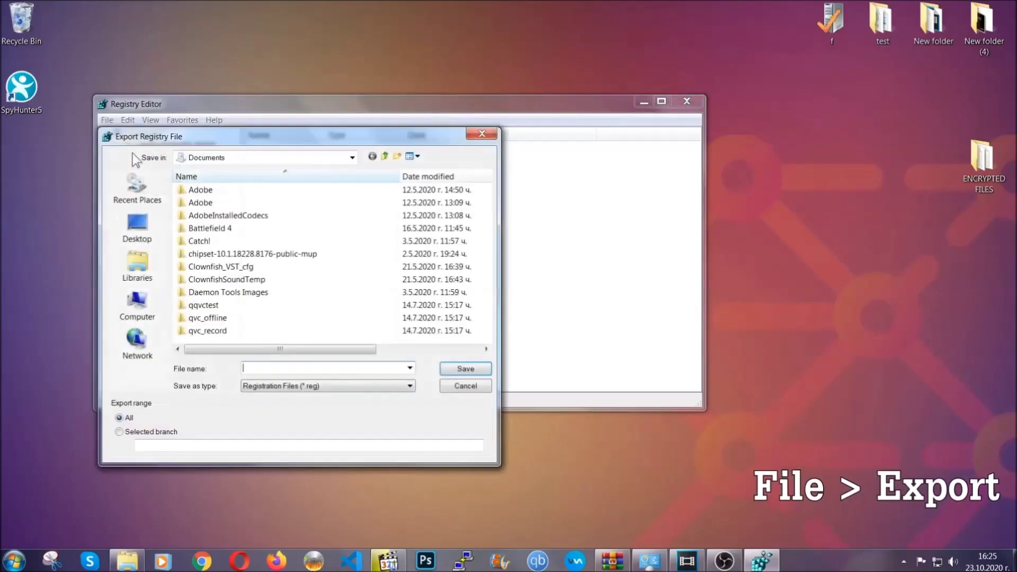
click(133, 227)
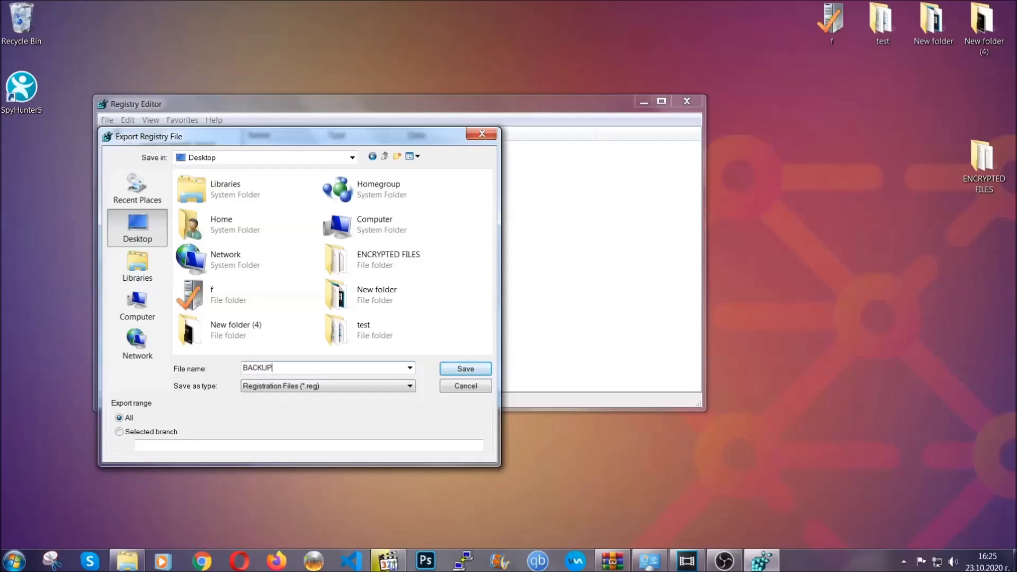
click(459, 370)
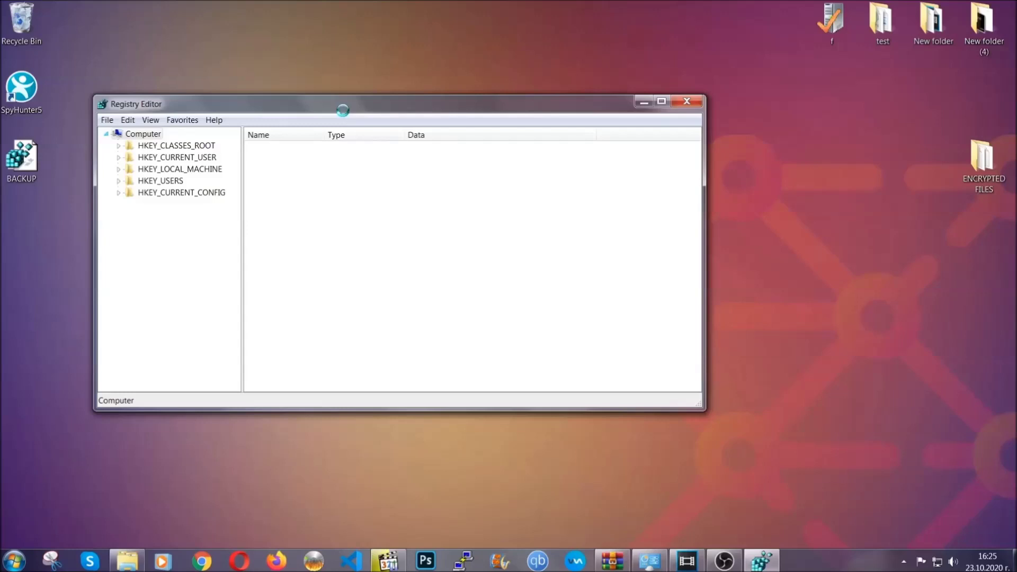
drag(344, 112, 444, 144)
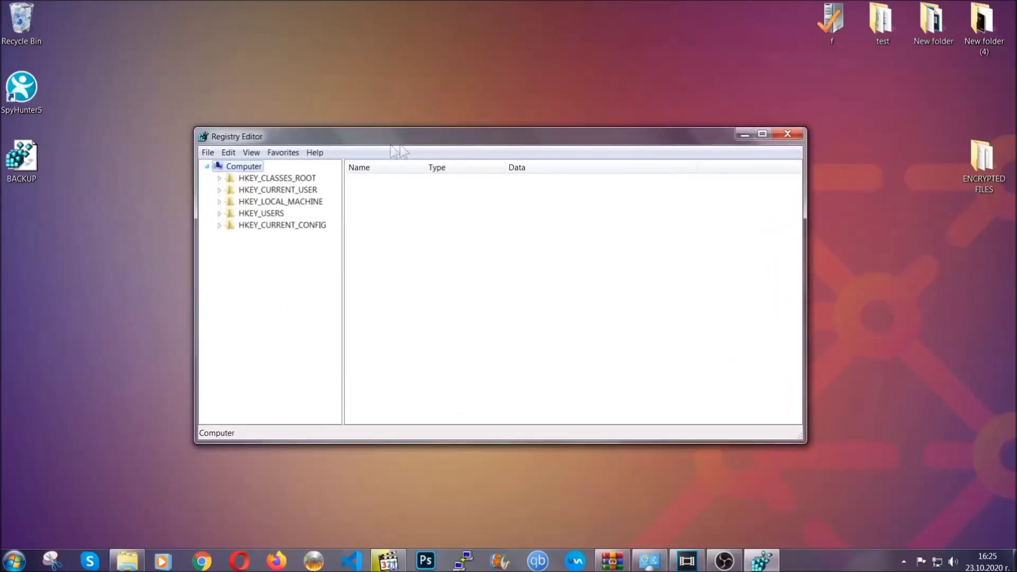
click(207, 153)
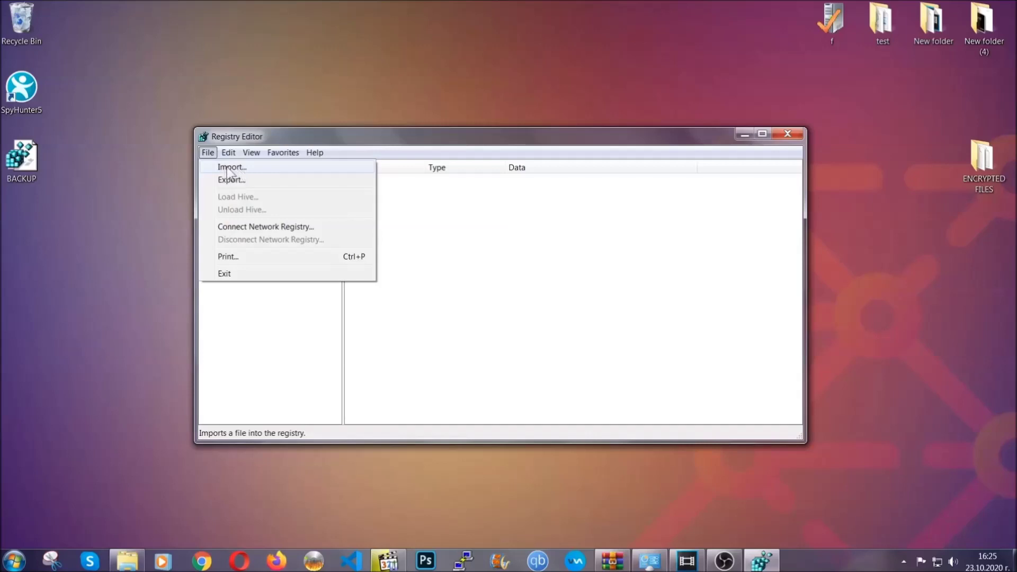
Search the registry for 'RunOnce' and open the HKCU CurrentVersion Run key showing THE VIRUS.
click(209, 153)
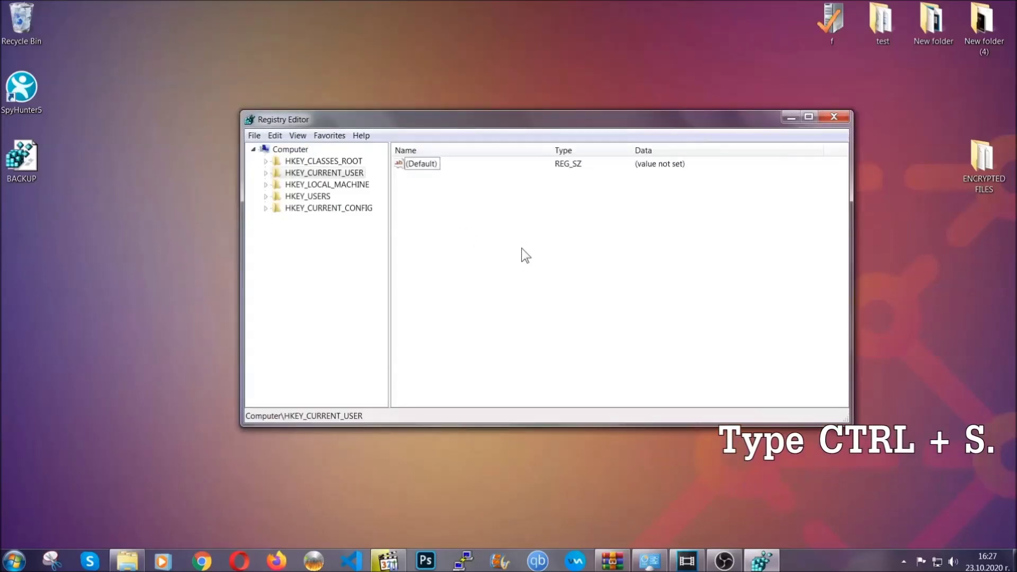
key(ctrl+f)
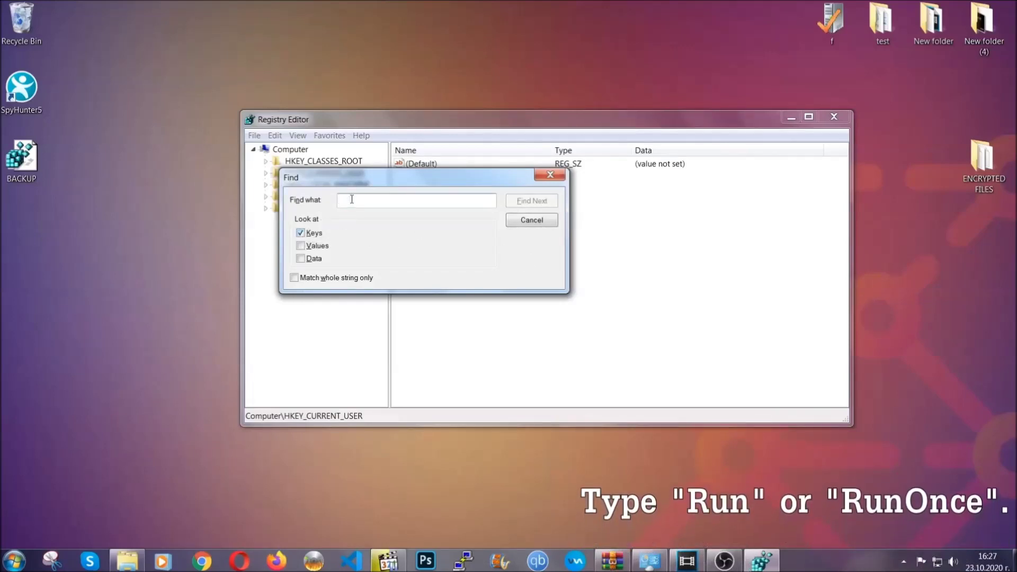
text(RunO)
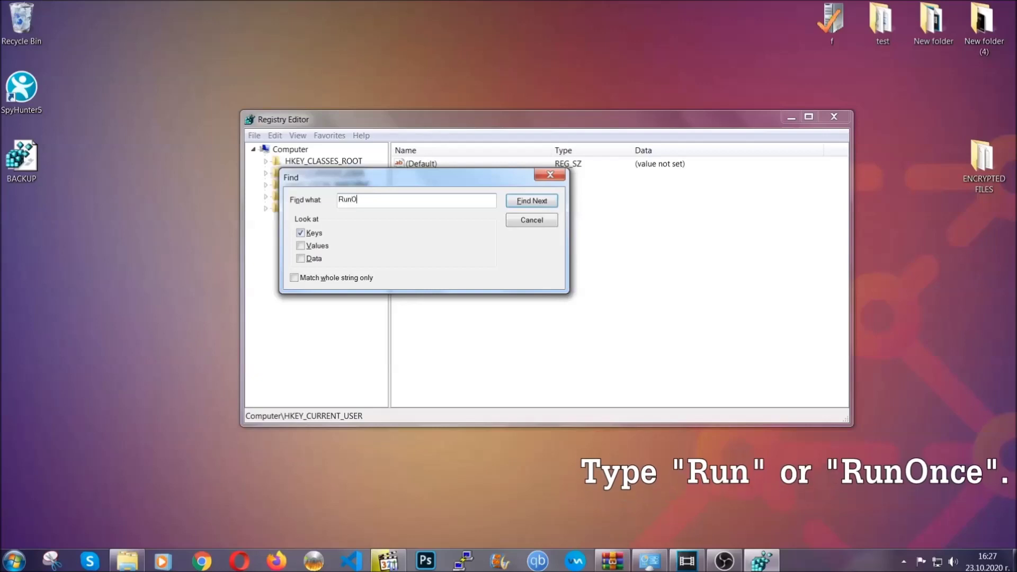
text(nce)
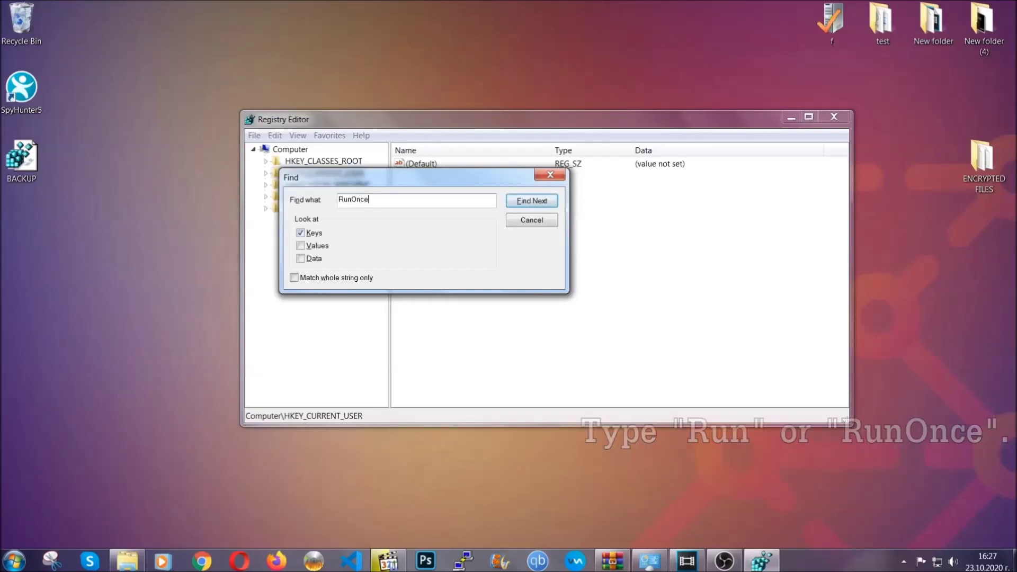
click(544, 205)
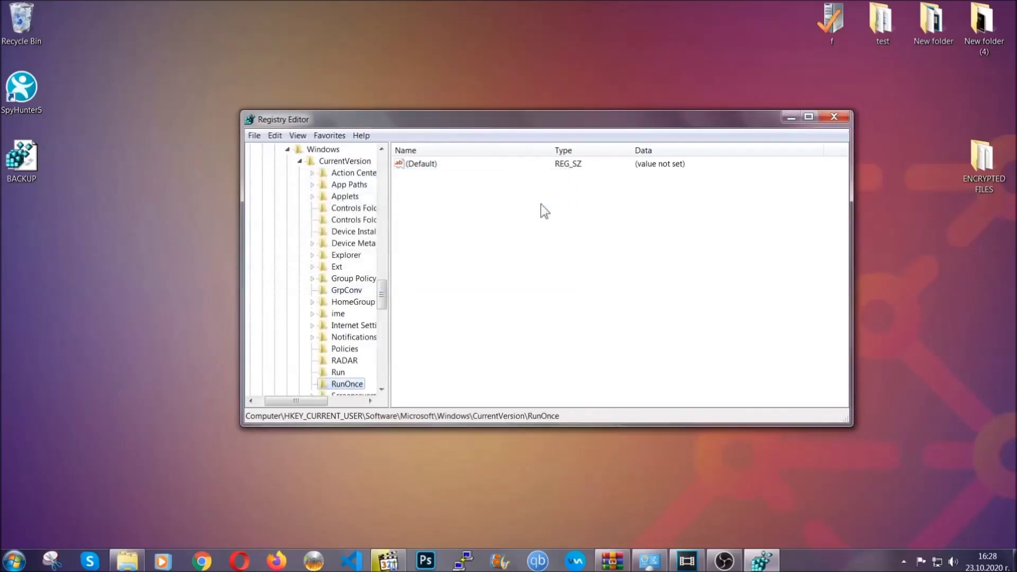
drag(387, 288, 383, 304)
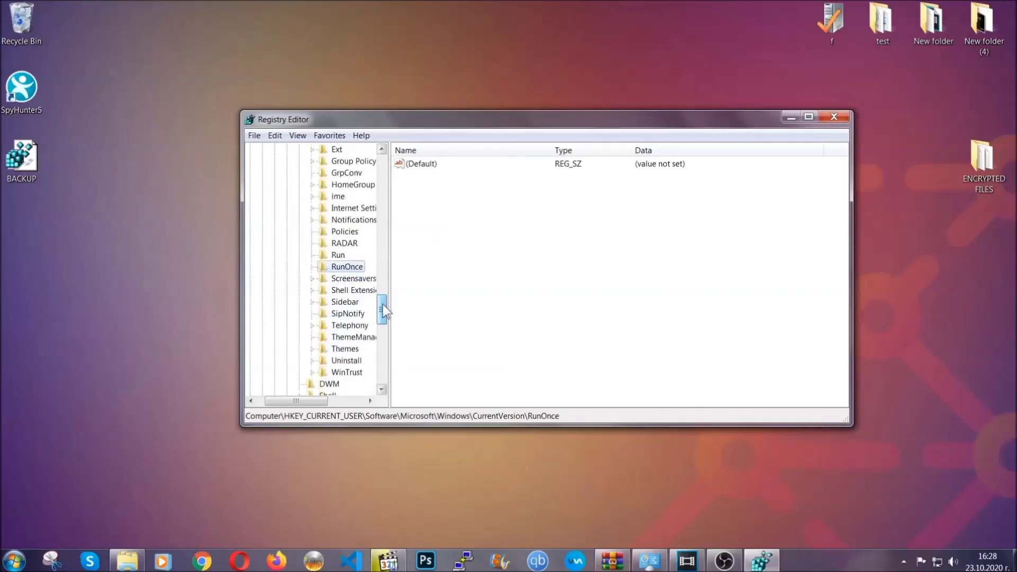
click(338, 255)
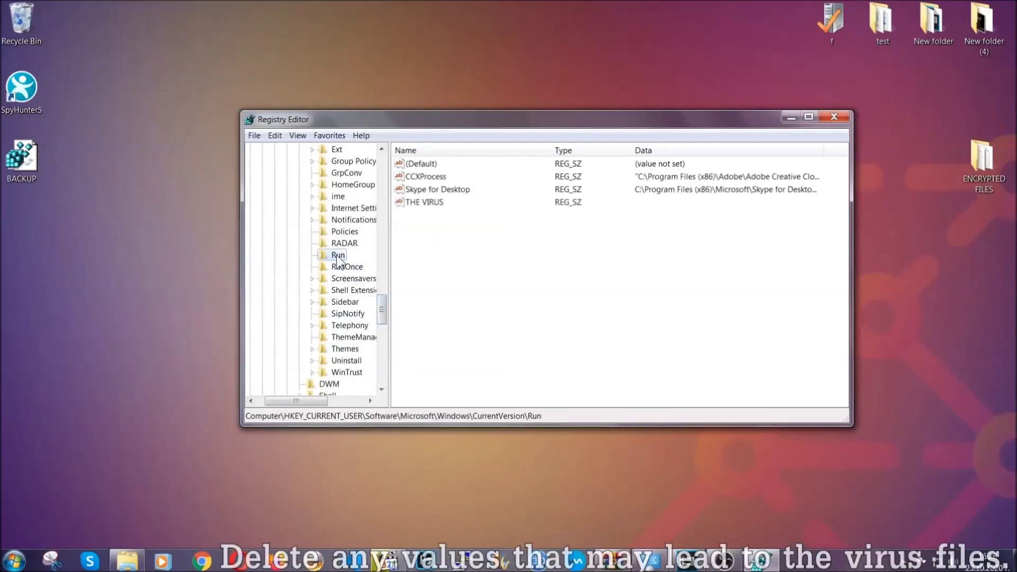
Delete the THE VIRUS value from the Run key and confirm with Yes.
click(418, 203)
right_click(418, 204)
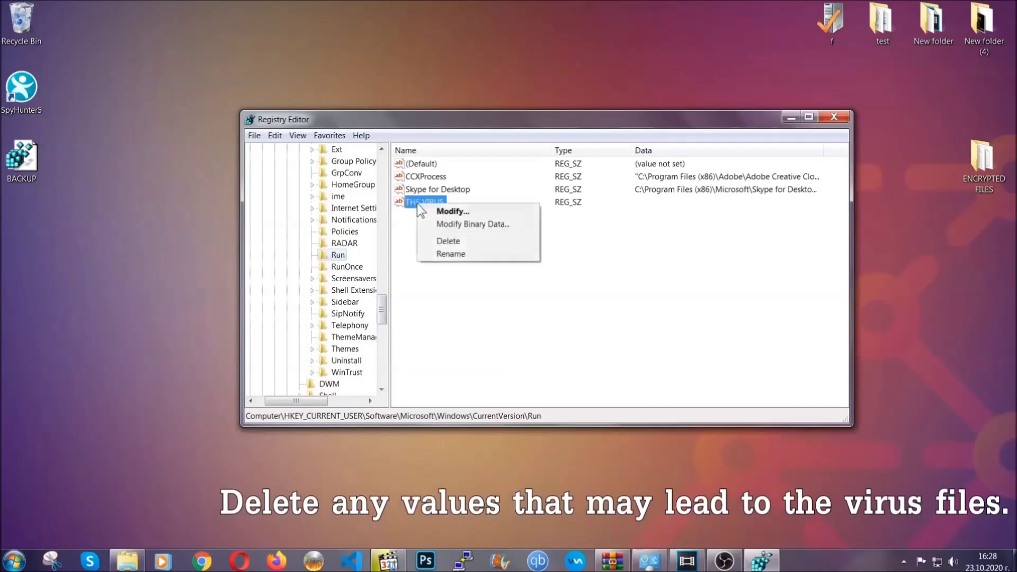
click(438, 242)
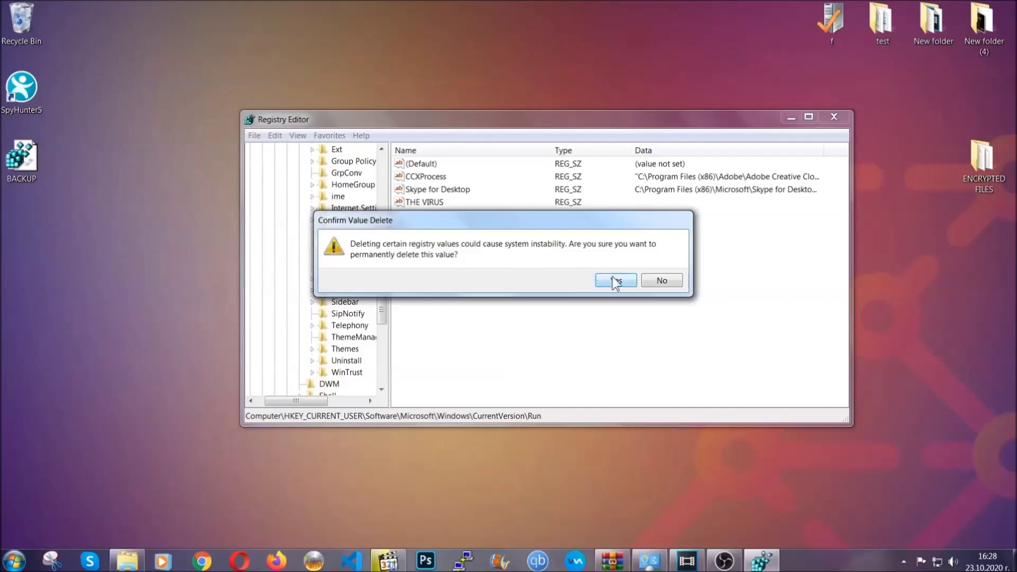
click(616, 281)
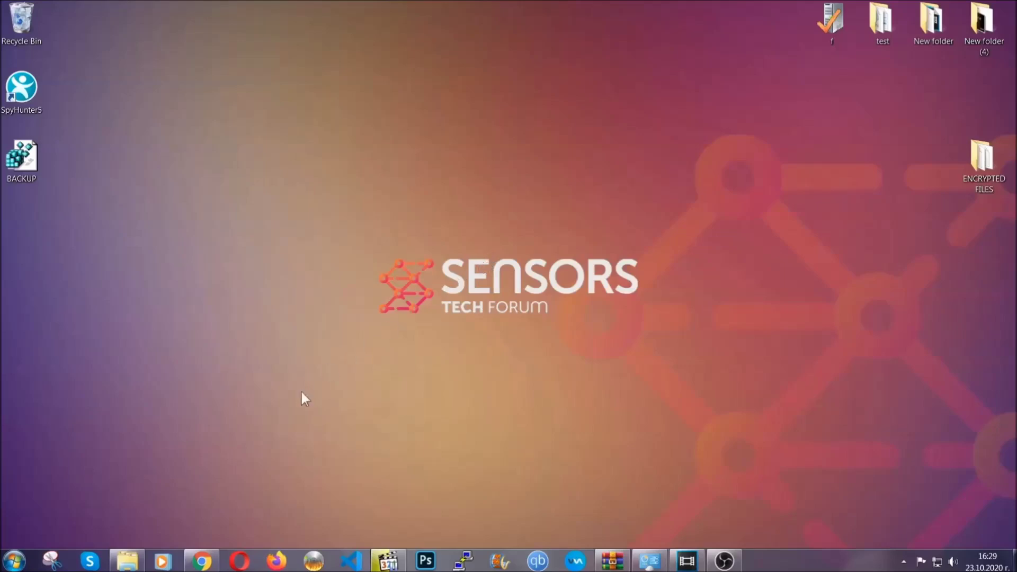
Bring the Chrome window back and highlight the recovery article's full web address.
click(202, 561)
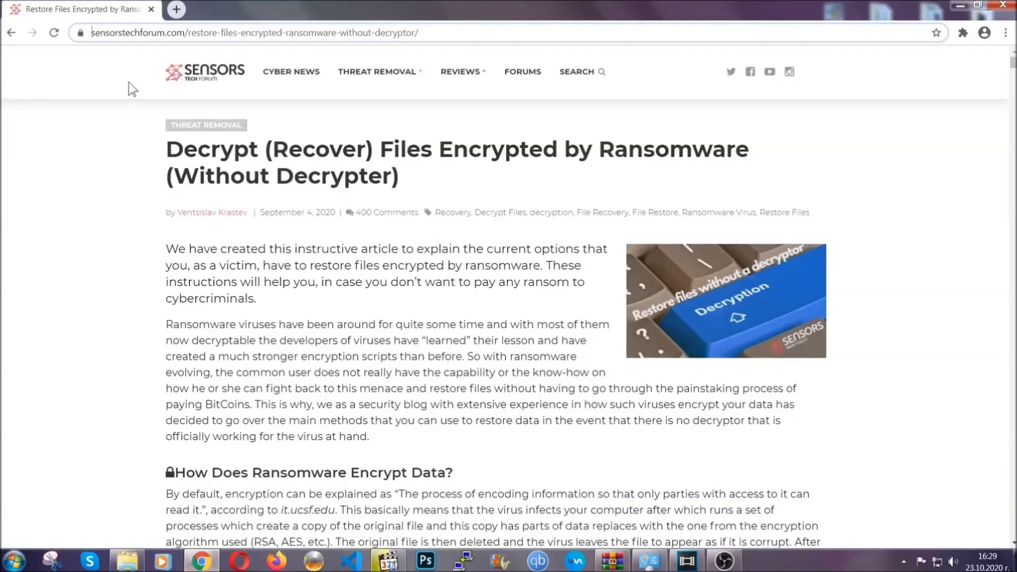
click(103, 33)
drag(94, 33, 455, 36)
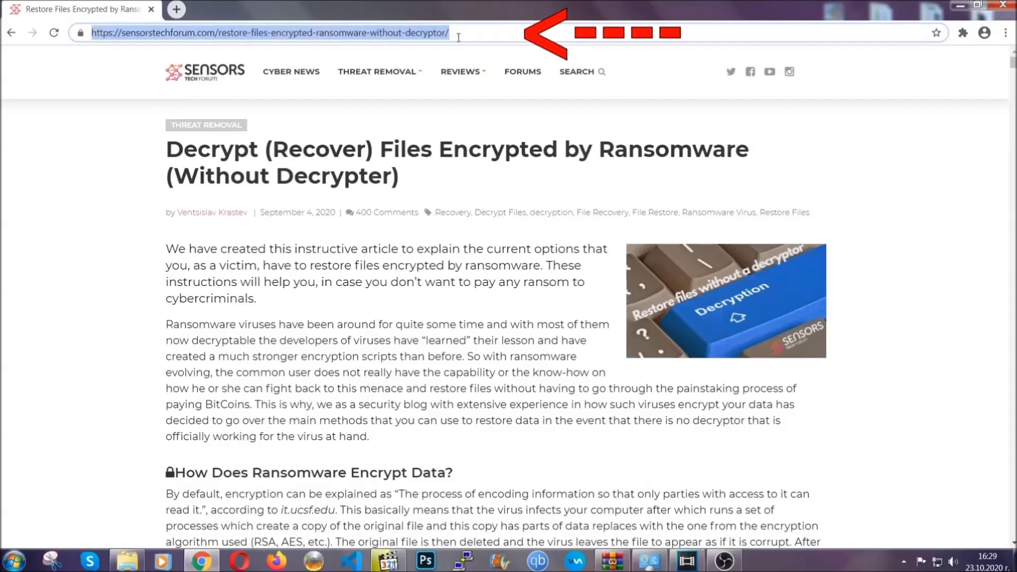
Scroll down to the Method links and expand 'Method 2 - Restore Data via Windows Backup'.
mouse_move(461, 106)
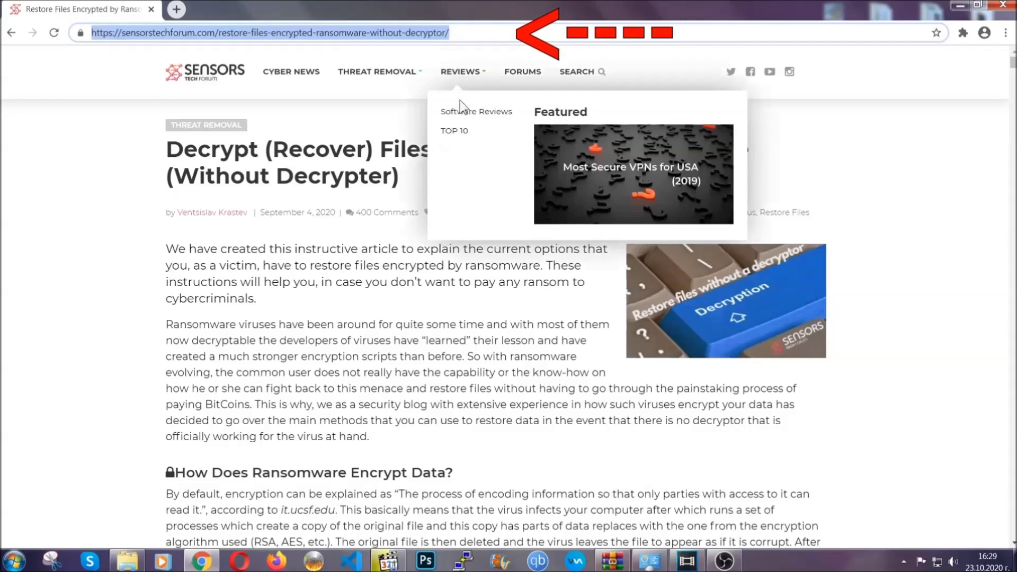
scroll(522, 289, down, 5)
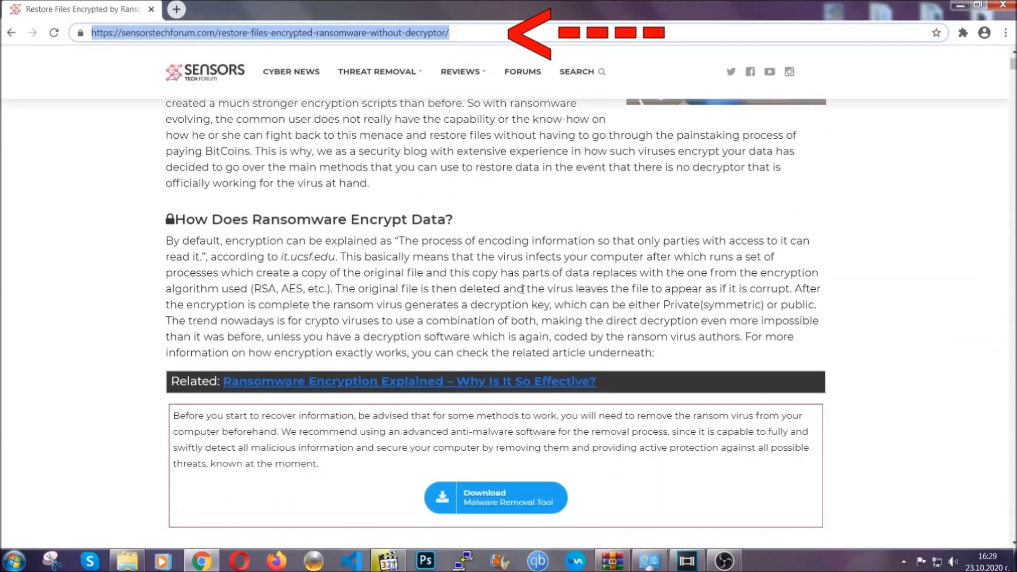
scroll(523, 289, down, 6)
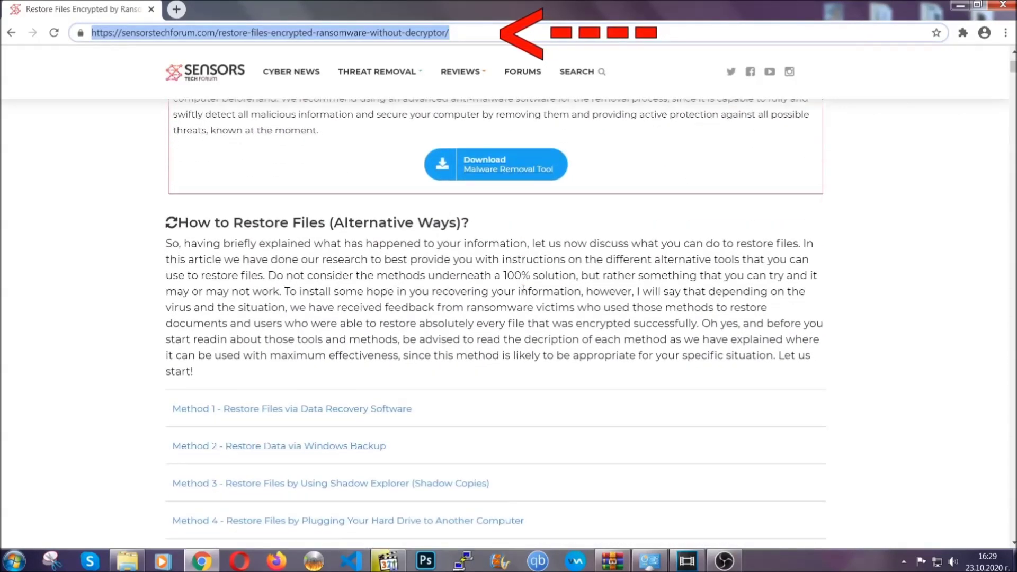
scroll(524, 289, down, 4)
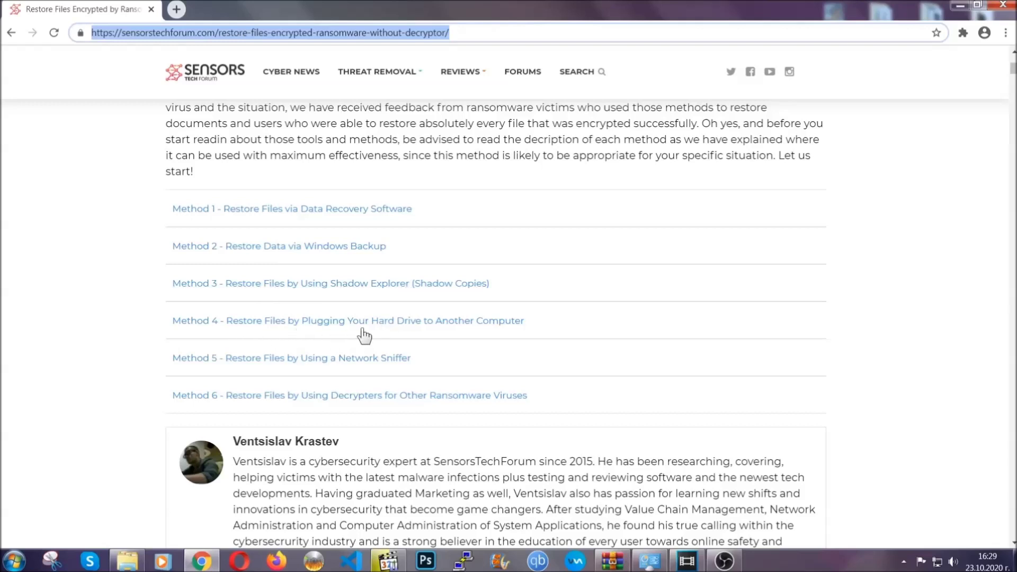
click(317, 246)
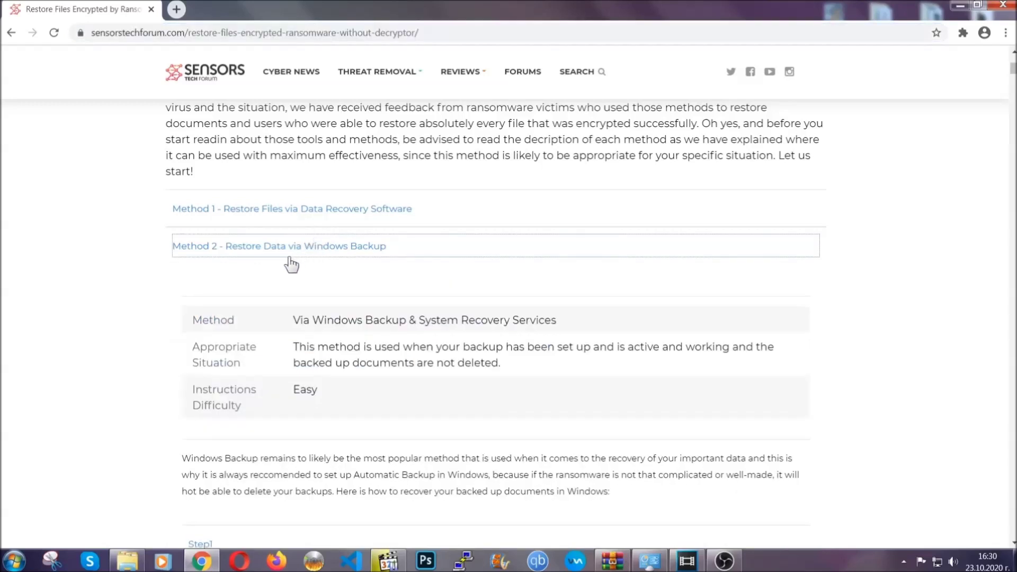
Expand Step1, Step2 and Step3 of the Windows Backup instructions.
drag(304, 303, 358, 395)
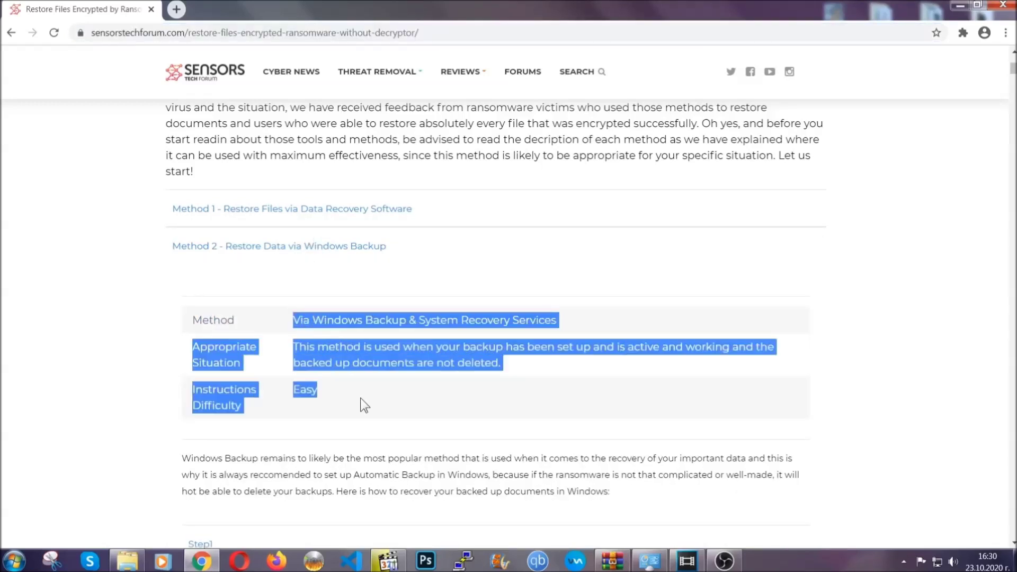
click(364, 395)
scroll(364, 395, down, 4)
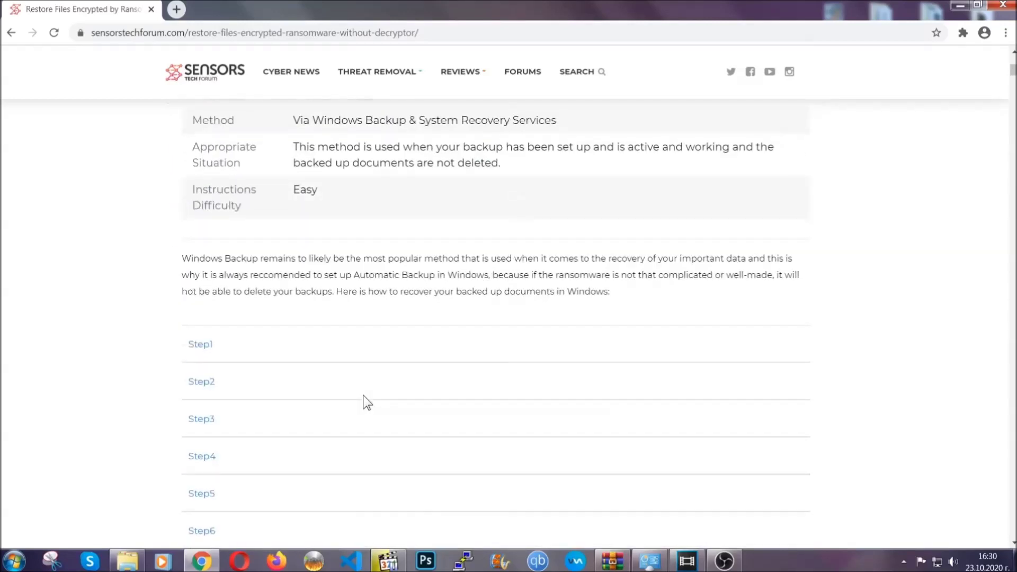
scroll(363, 395, down, 1)
click(208, 277)
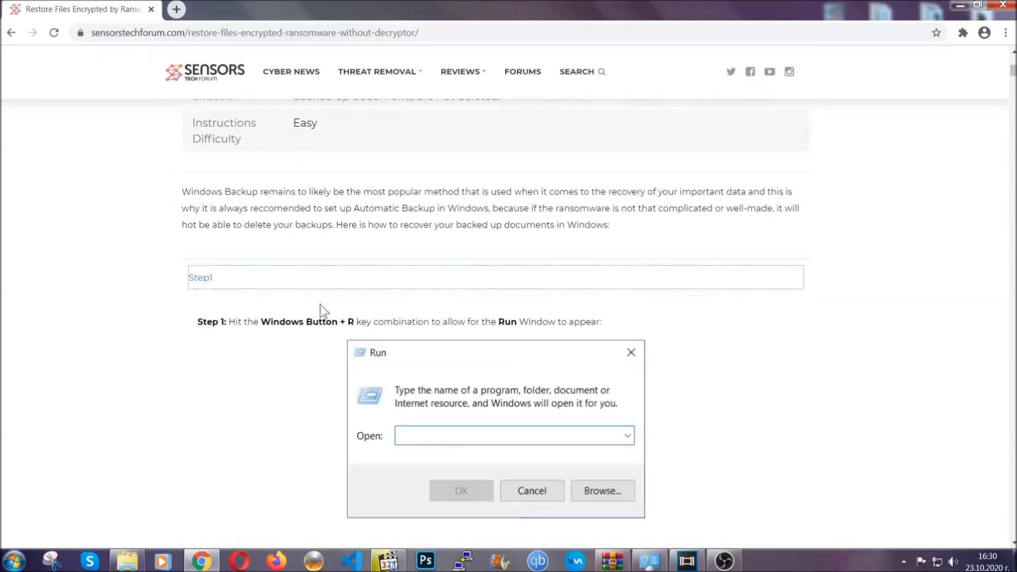
scroll(476, 329, down, 4)
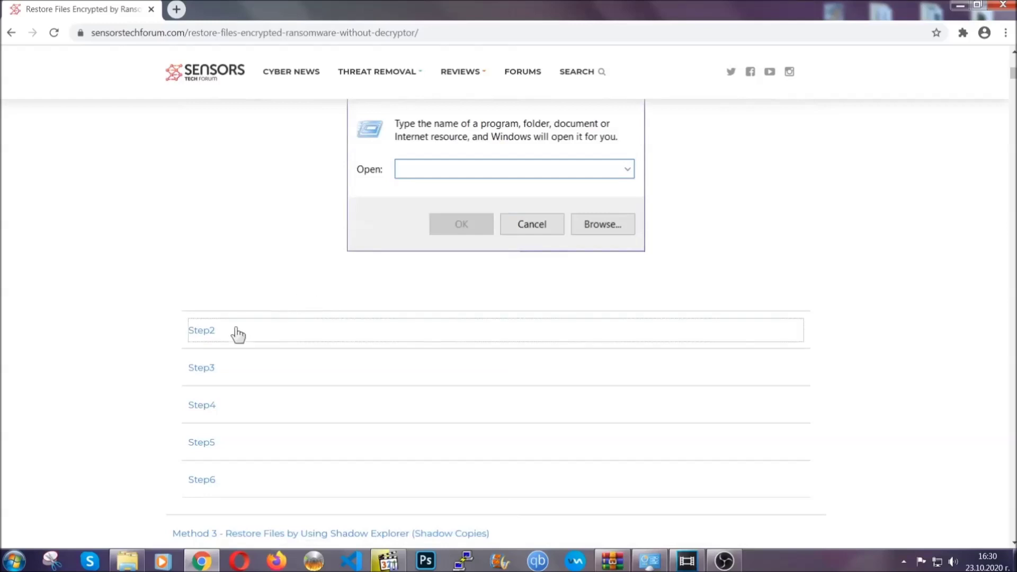
click(238, 334)
scroll(457, 335, down, 4)
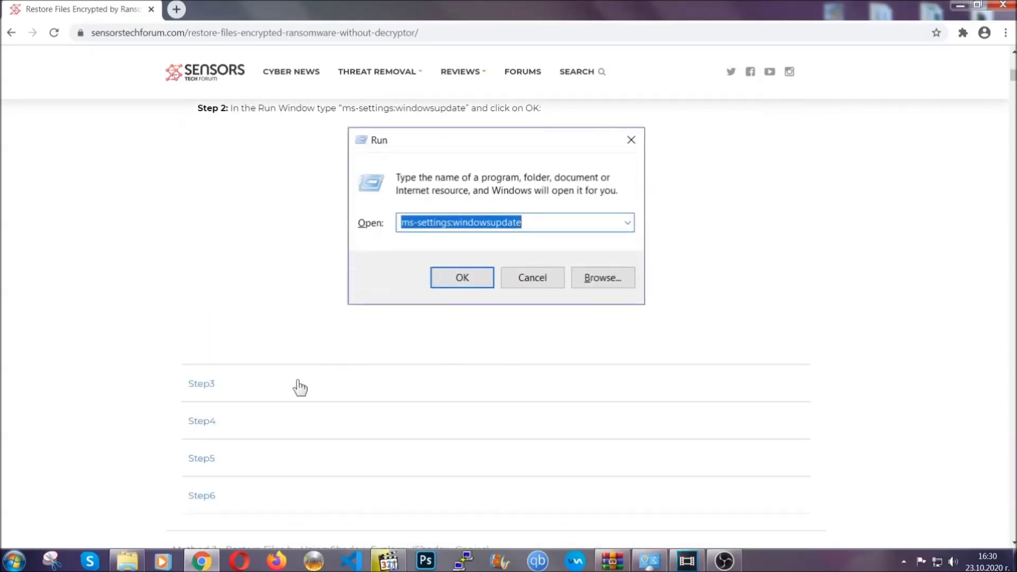
click(300, 387)
Read through the expanded steps, then minimize Chrome to show the desktop.
scroll(450, 363, down, 3)
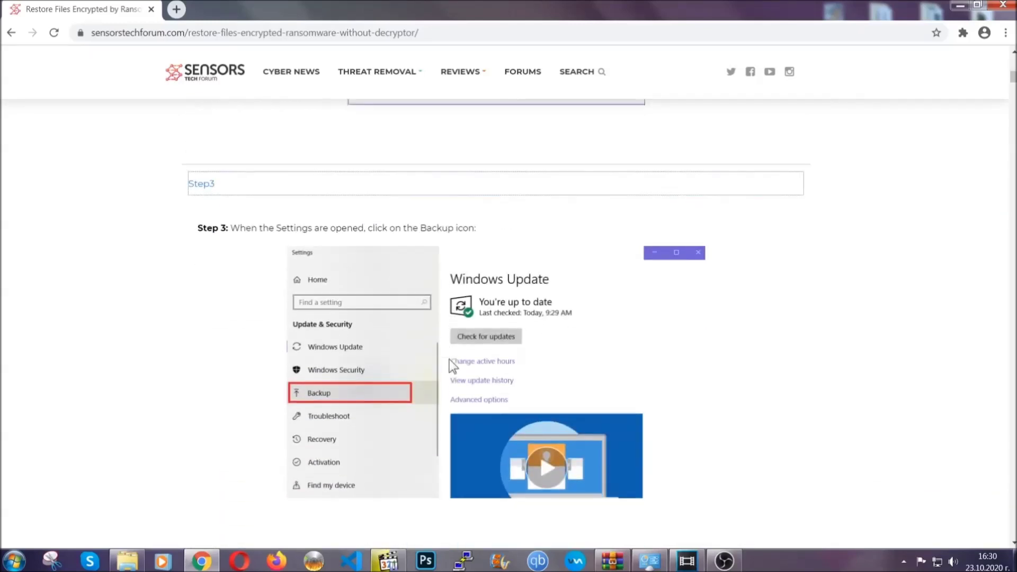
scroll(450, 360, down, 2)
scroll(447, 362, down, 2)
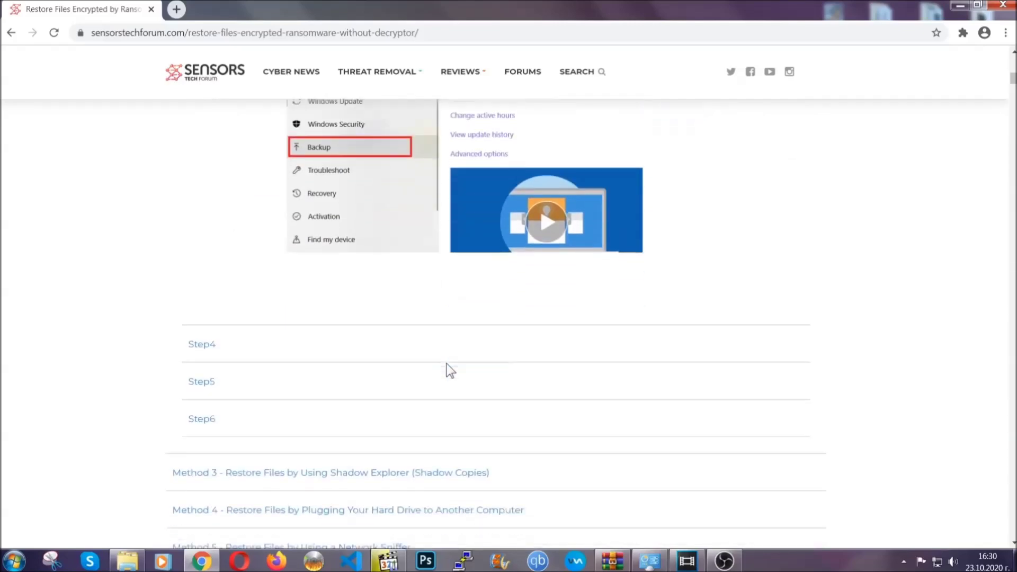
scroll(447, 364, down, 7)
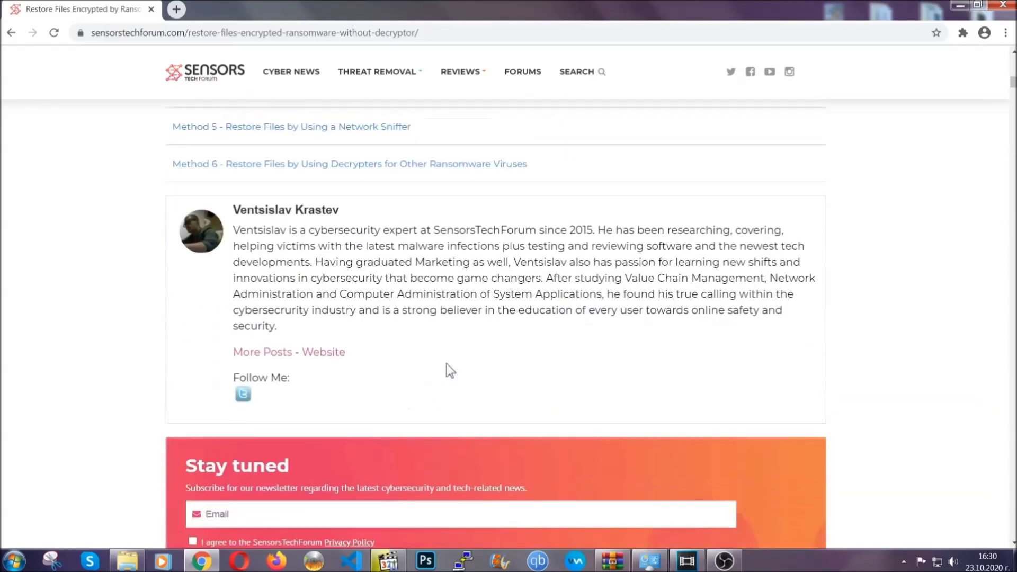
scroll(447, 363, up, 20)
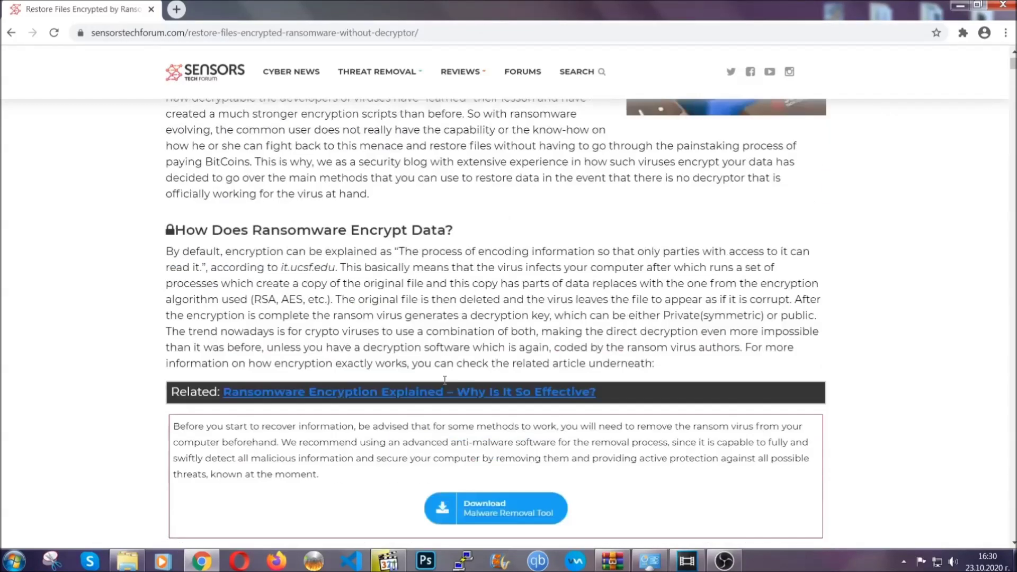
scroll(445, 380, up, 4)
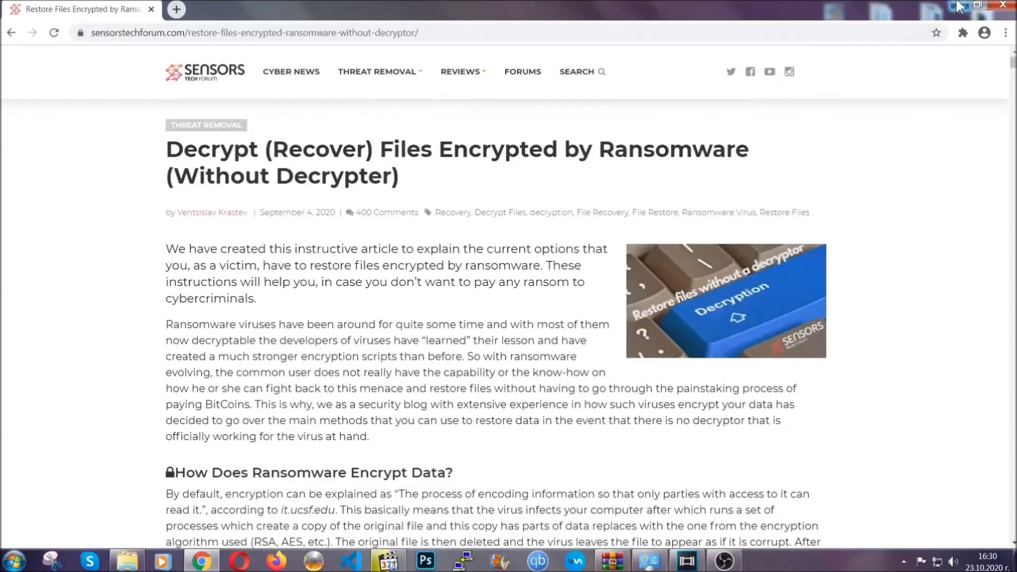
click(958, 6)
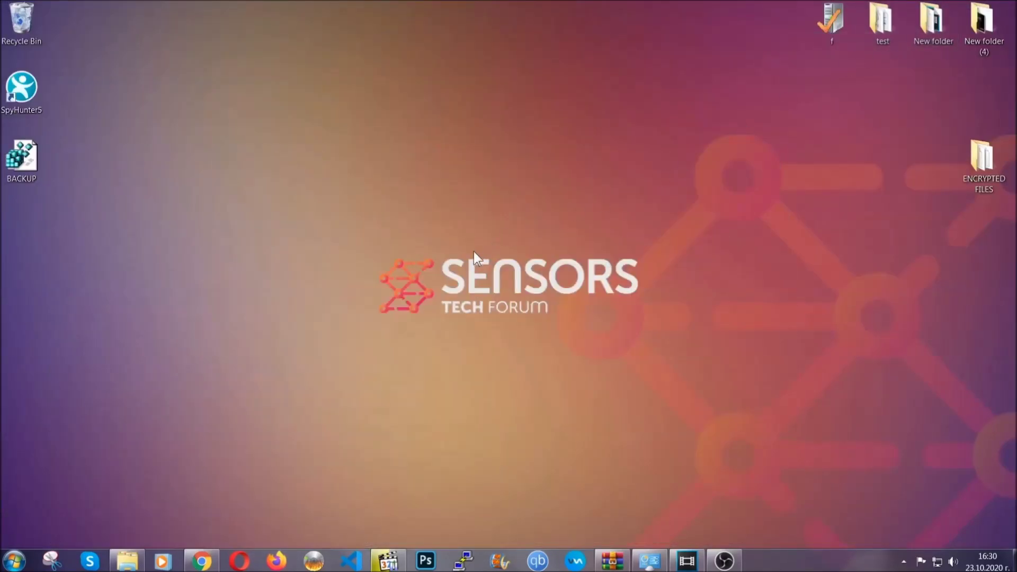